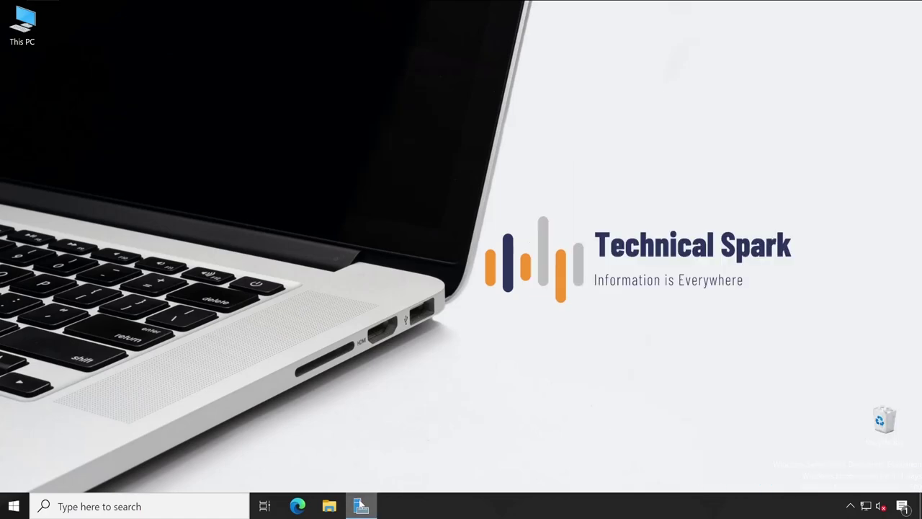
Open Windows Update from Server Manager's local server properties and install the available updates.
{"action": "left_click", "coordinate": [361, 506]}
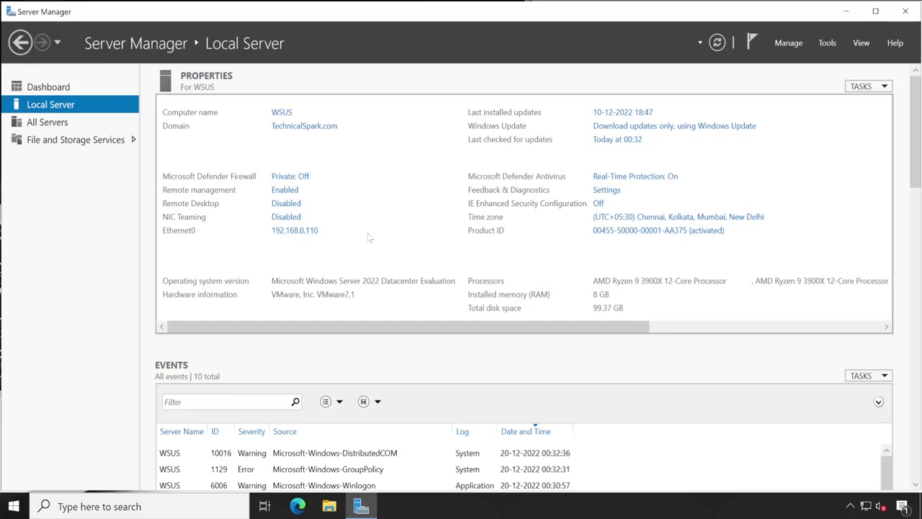
{"action": "left_click", "coordinate": [658, 127]}
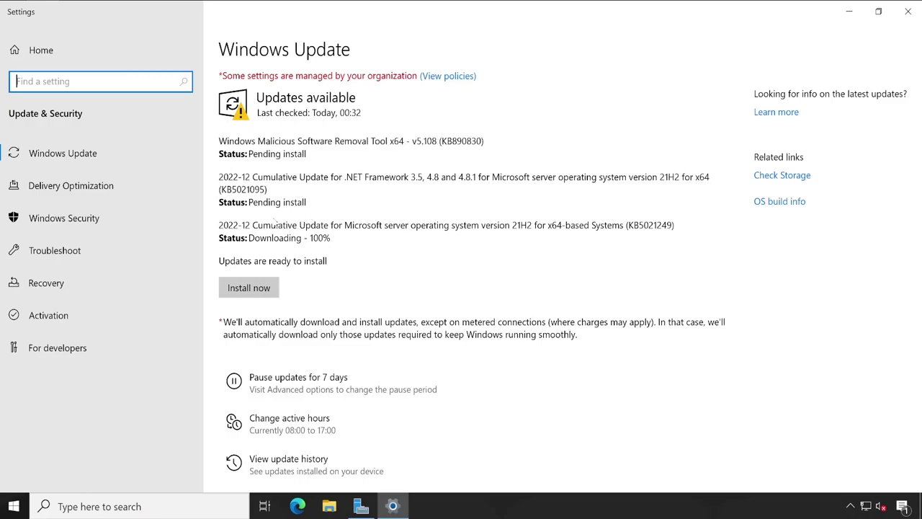
{"action": "left_click", "coordinate": [238, 288]}
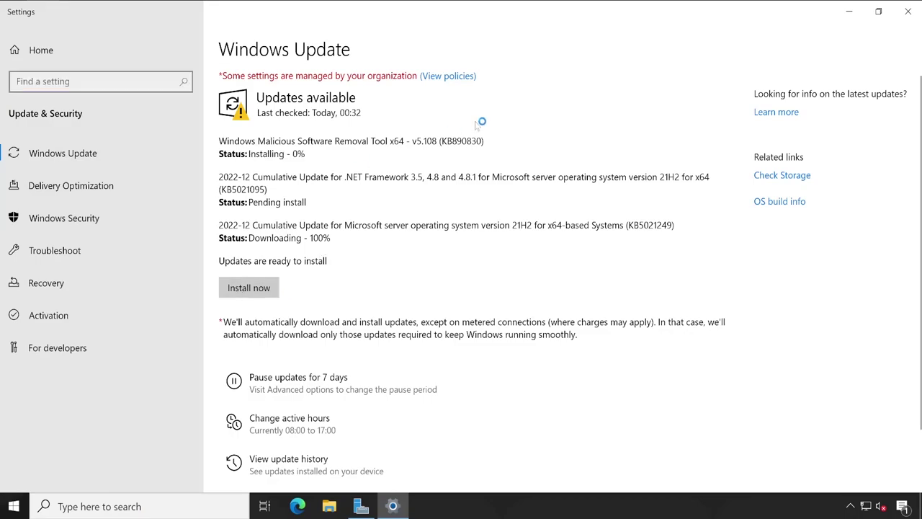
{"action": "left_click", "coordinate": [850, 13]}
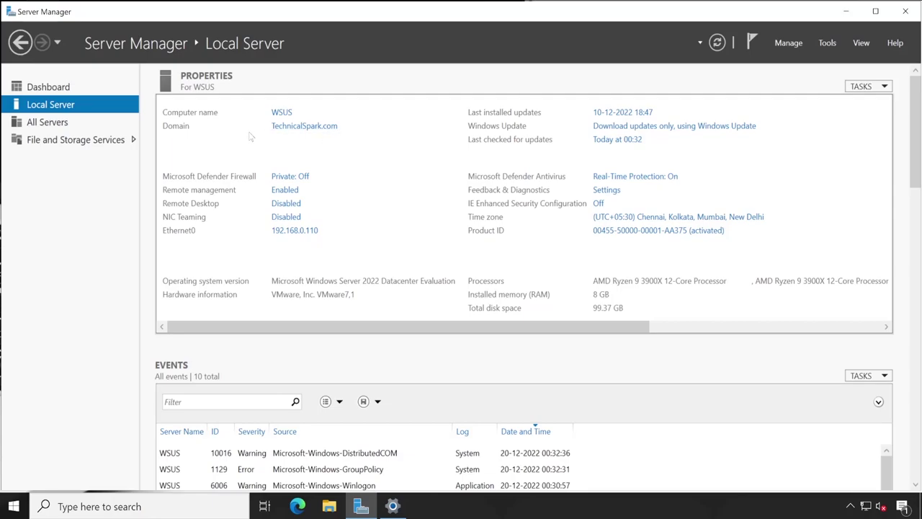
Open Command Prompt and run whoami to check which account is signed in.
{"action": "left_click", "coordinate": [105, 504]}
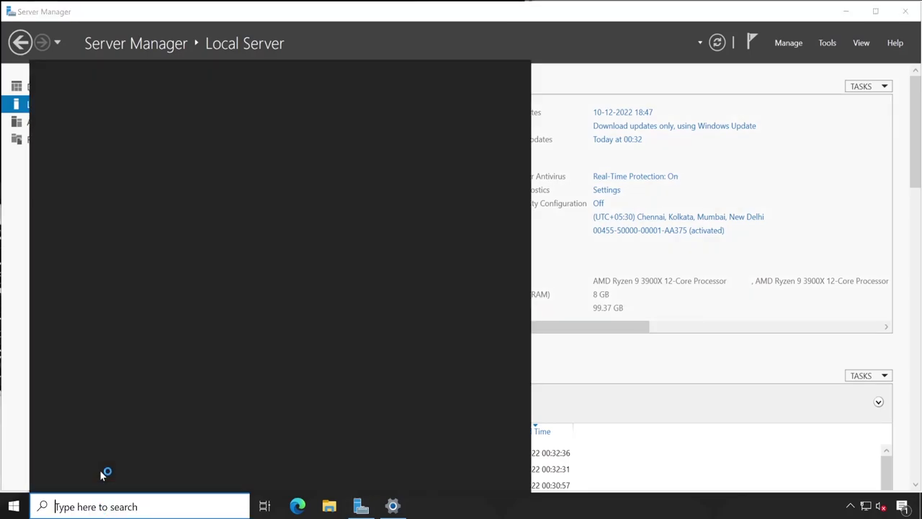
{"action": "type", "text": "cmd"}
{"action": "key", "text": "Return"}
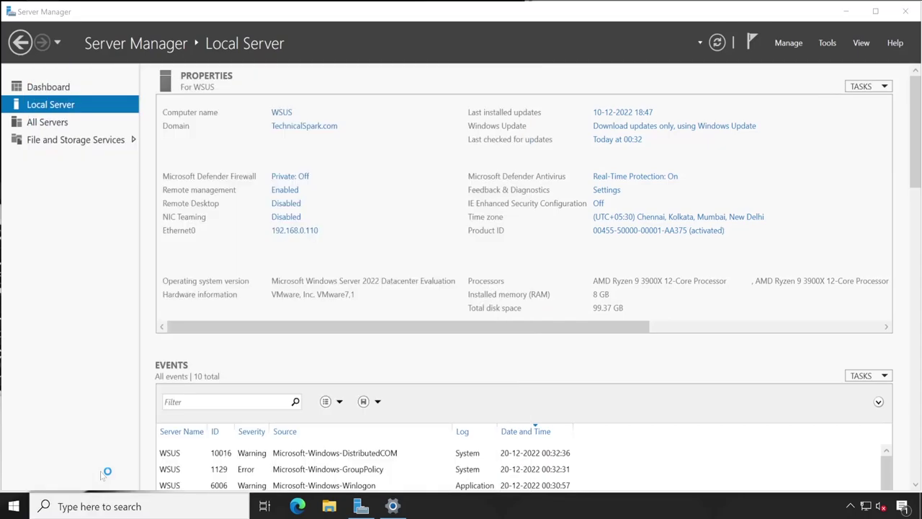
{"action": "type", "text": "whoami"}
{"action": "key", "text": "Return"}
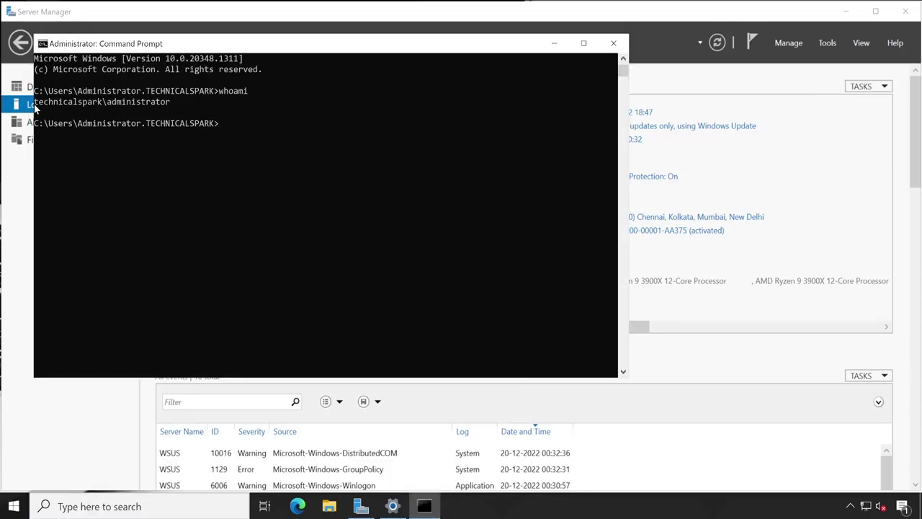
{"action": "left_click_drag", "start_coordinate": [34, 106], "coordinate": [171, 106]}
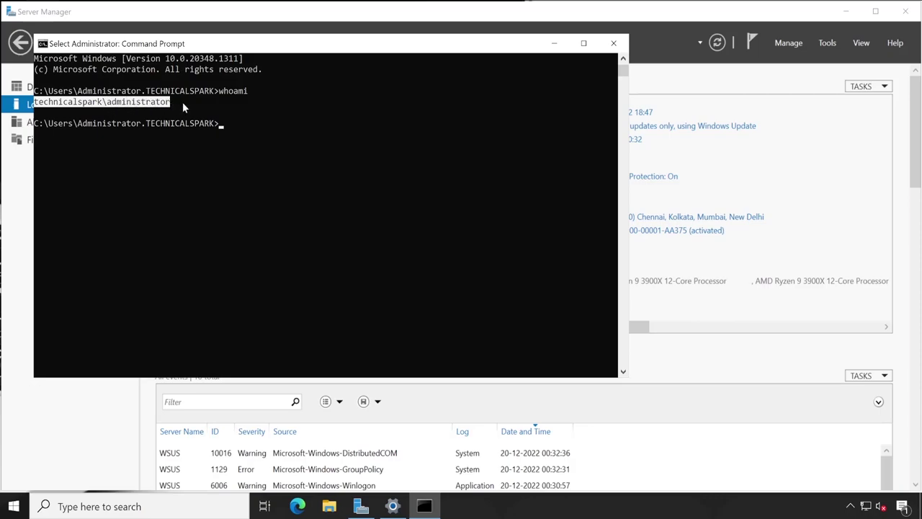
{"action": "left_click", "coordinate": [553, 43]}
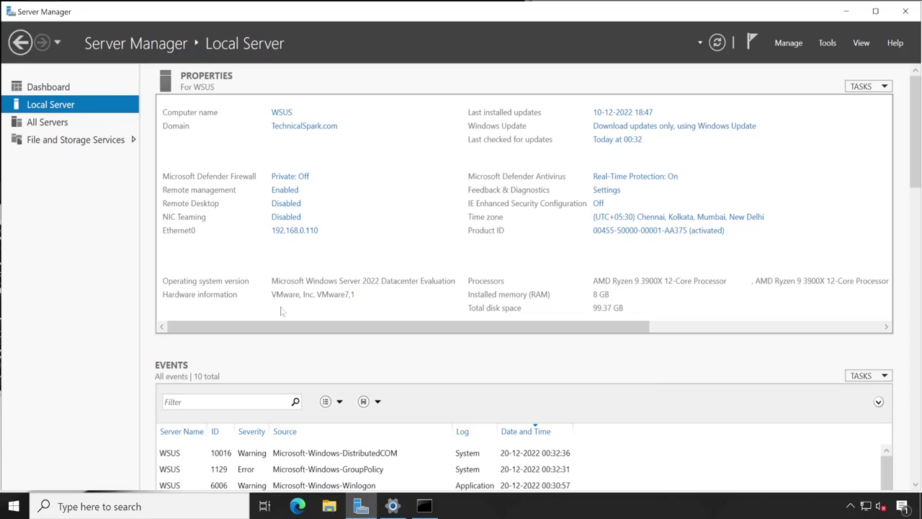
Check for further updates in Windows Update, closing Settings when the check is done.
{"action": "left_click", "coordinate": [393, 505]}
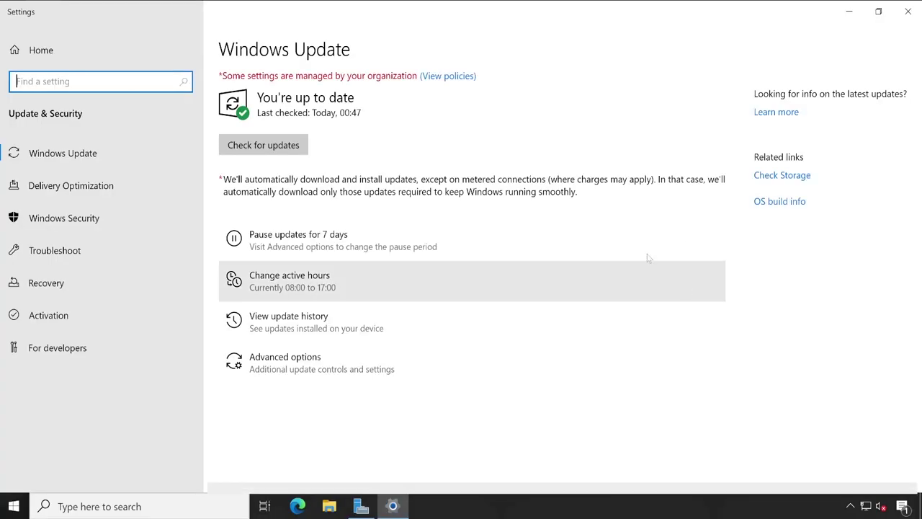
{"action": "left_click", "coordinate": [280, 145]}
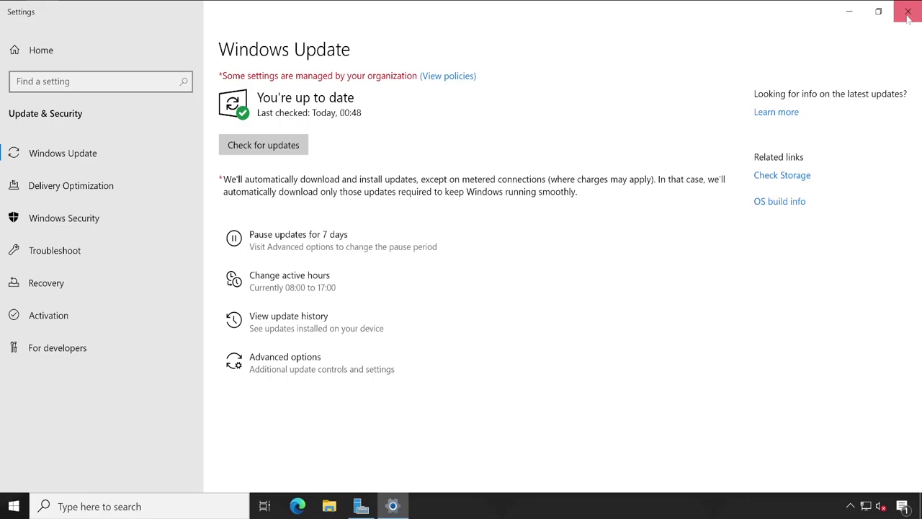
{"action": "left_click", "coordinate": [907, 11]}
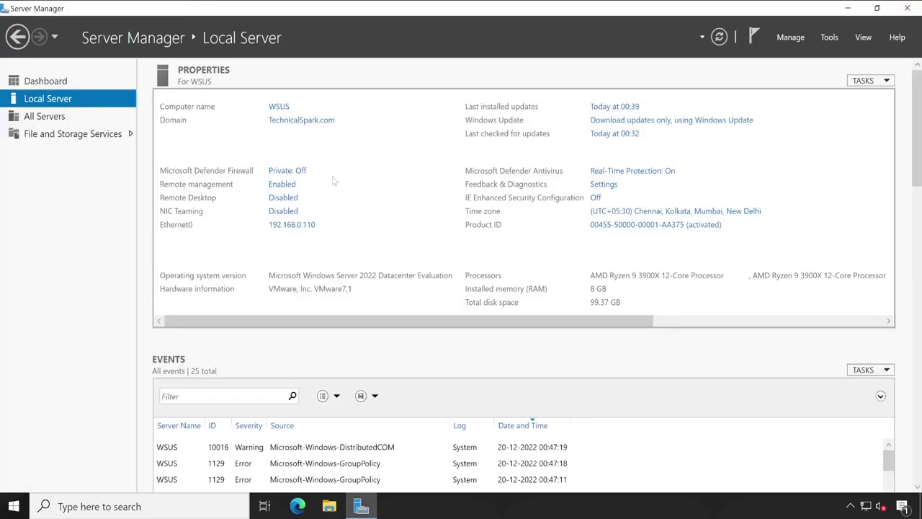
Start the Add Roles and Features Wizard with a role-based or feature-based installation on the local WSUS server.
{"action": "left_click", "coordinate": [787, 41]}
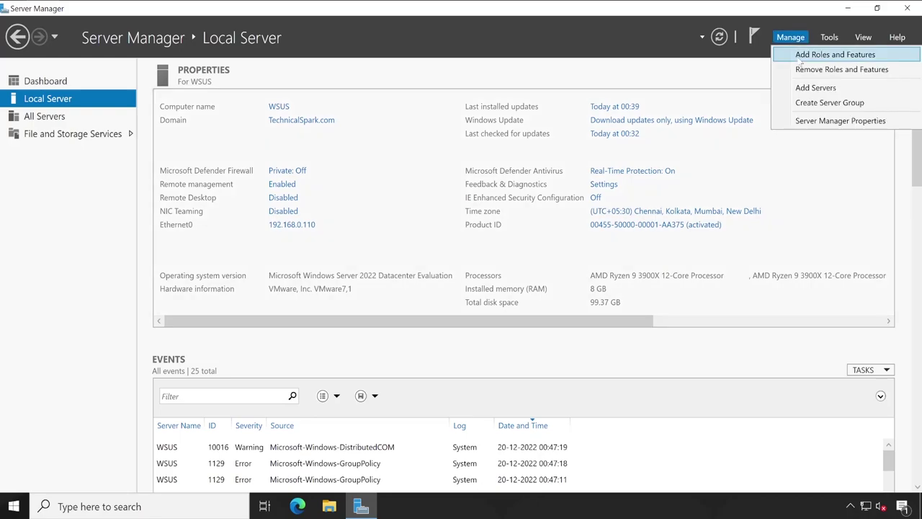
{"action": "left_click", "coordinate": [801, 58]}
{"action": "left_click", "coordinate": [364, 382]}
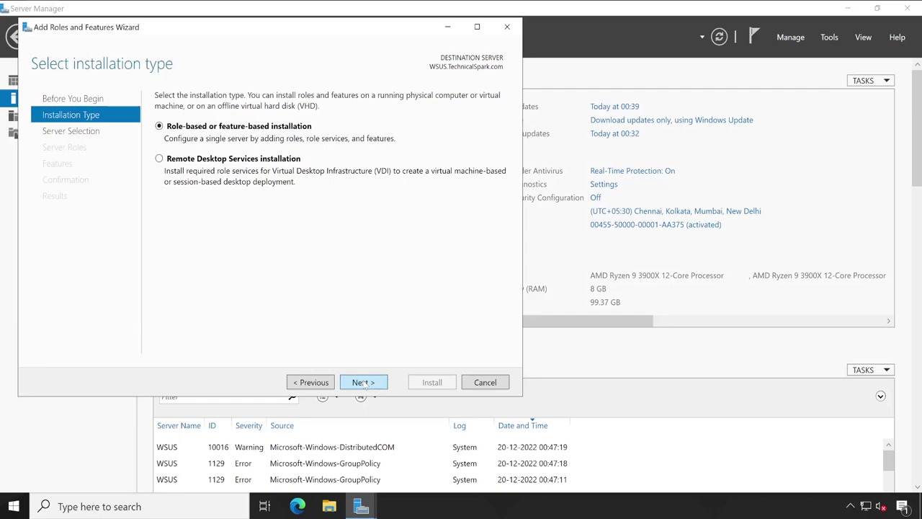
{"action": "left_click", "coordinate": [363, 382]}
{"action": "left_click", "coordinate": [364, 382]}
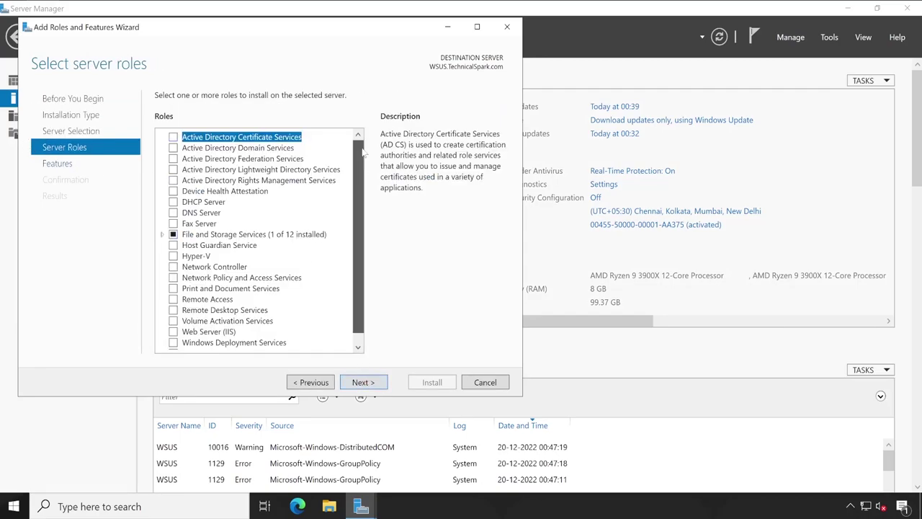
Select the Windows Server Update Services role and add its required features, including the management tools.
{"action": "scroll", "coordinate": [364, 154], "scroll_direction": "down", "scroll_amount": 1}
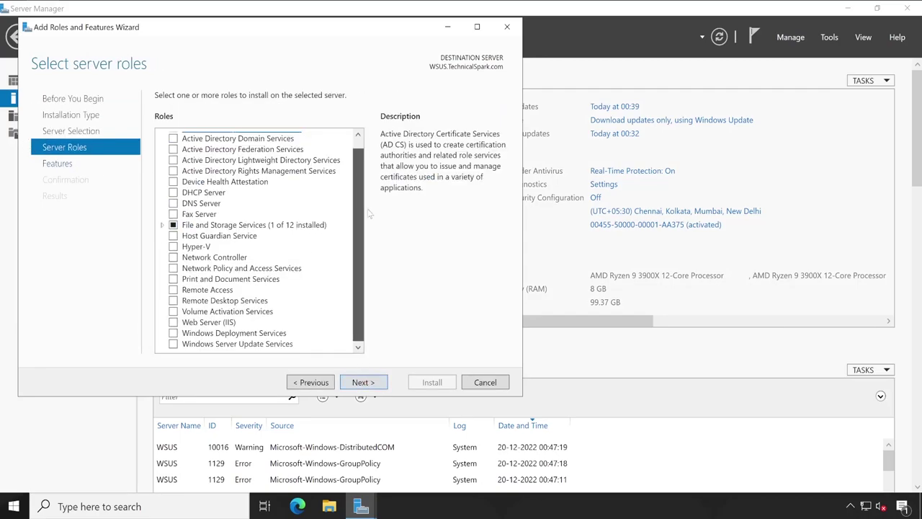
{"action": "left_click", "coordinate": [223, 344]}
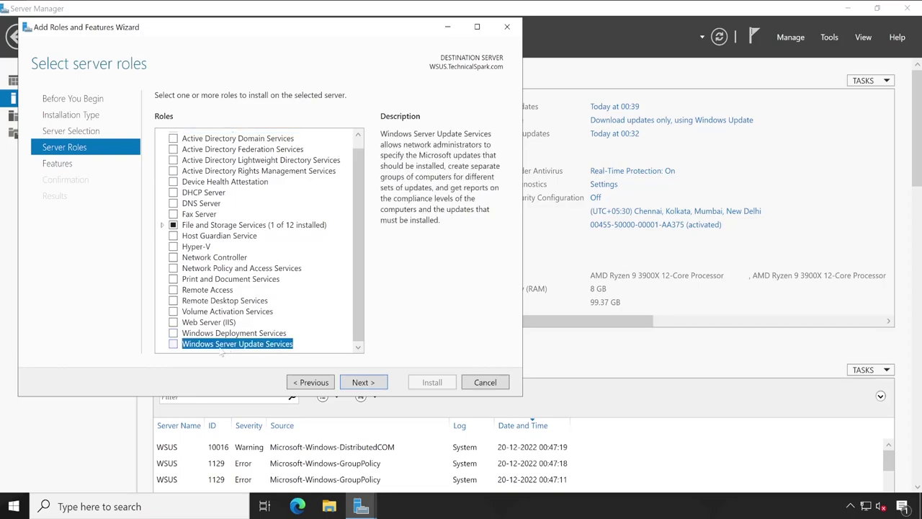
{"action": "left_click", "coordinate": [173, 344]}
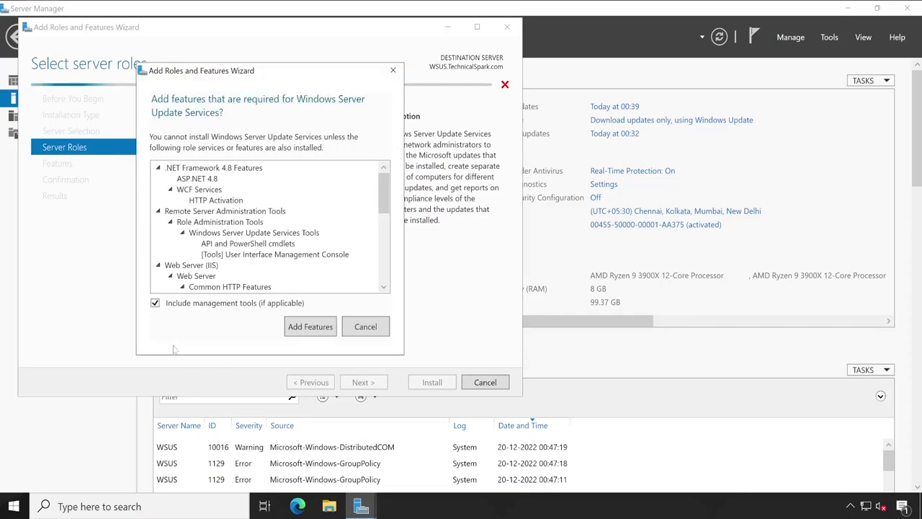
{"action": "left_click", "coordinate": [195, 267]}
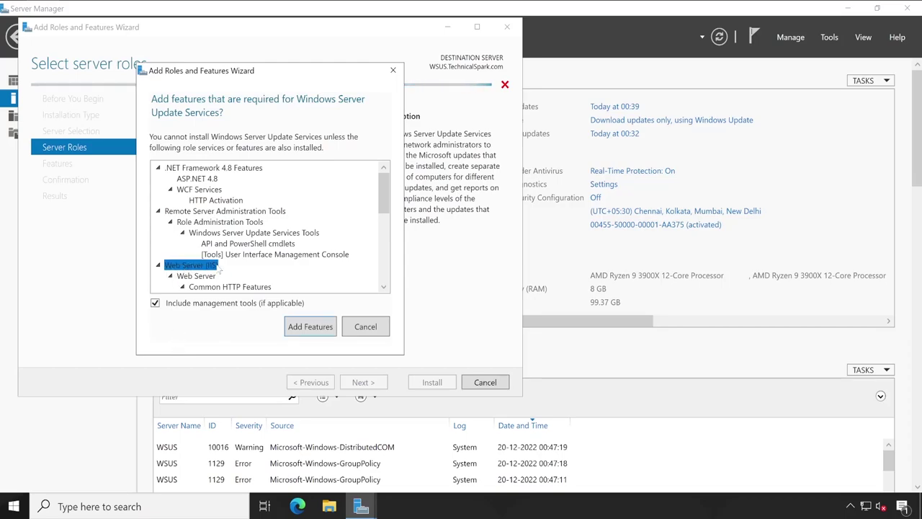
{"action": "left_click_drag", "start_coordinate": [384, 203], "coordinate": [384, 273]}
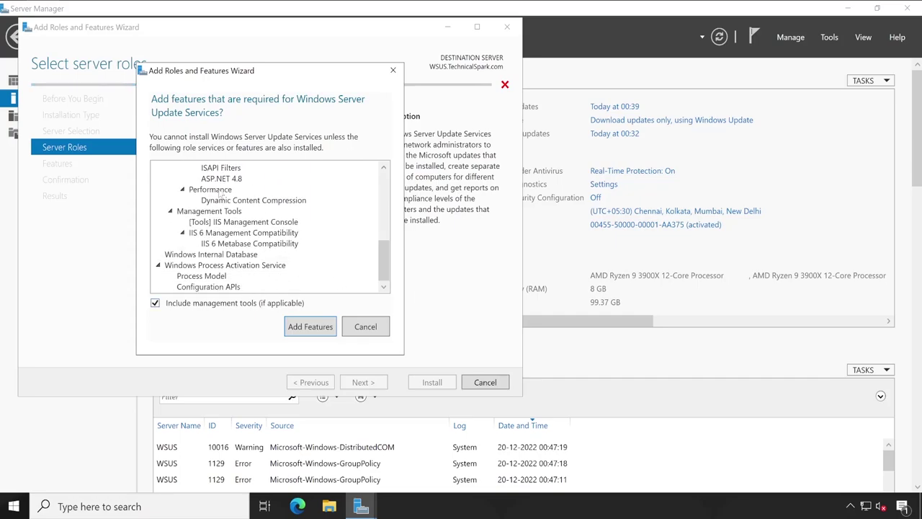
{"action": "left_click", "coordinate": [306, 326]}
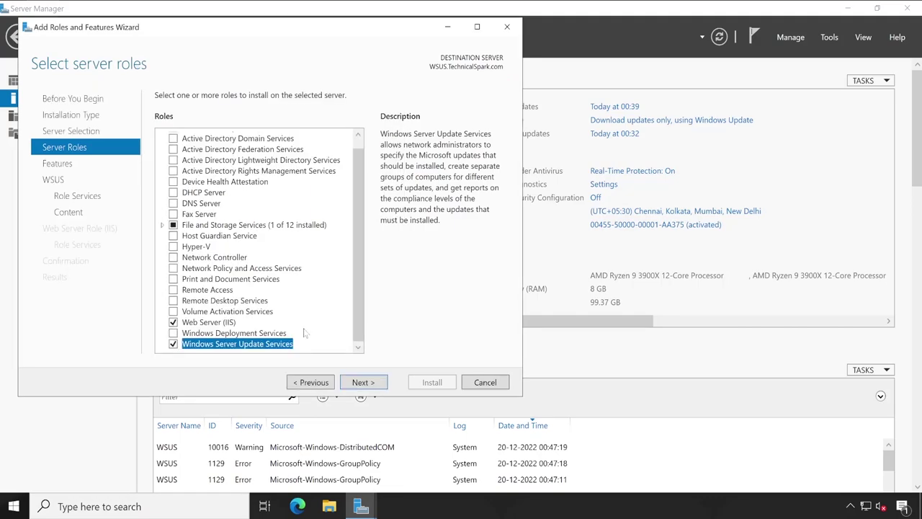
{"action": "left_click", "coordinate": [208, 323]}
{"action": "left_click", "coordinate": [238, 343]}
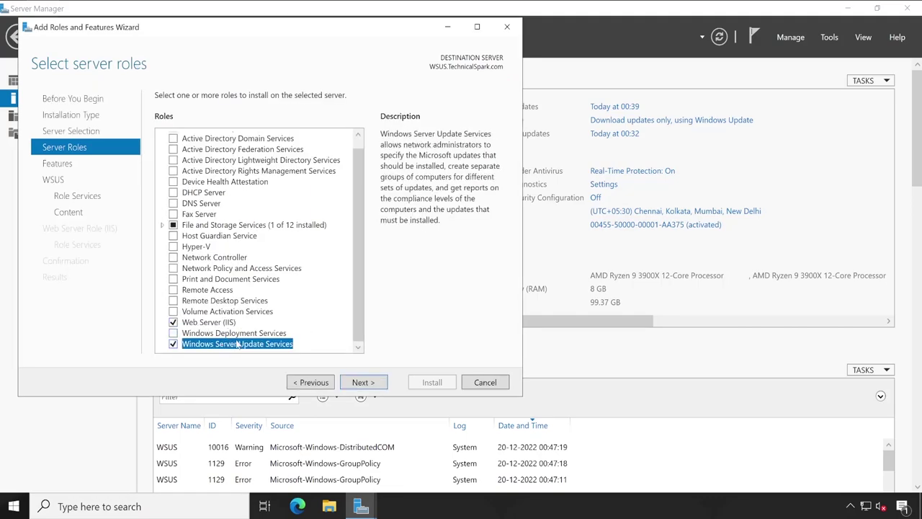
{"action": "left_click", "coordinate": [362, 383]}
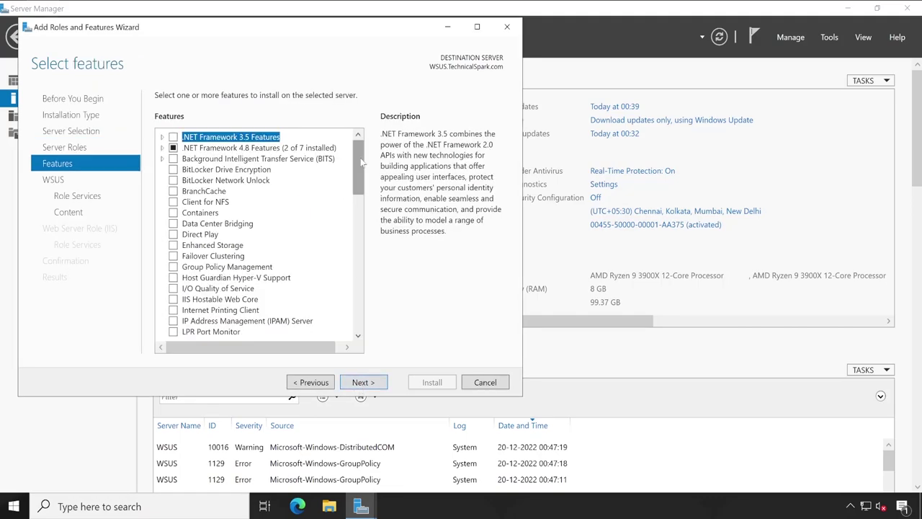
Accept the preselected features and keep WID Connectivity and WSUS Services as the WSUS role services.
{"action": "left_click_drag", "start_coordinate": [360, 163], "coordinate": [360, 298]}
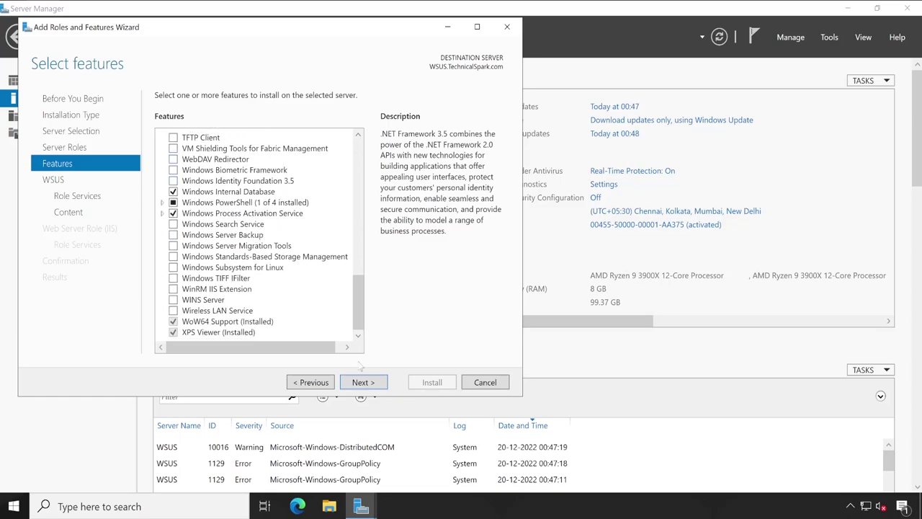
{"action": "left_click", "coordinate": [364, 383]}
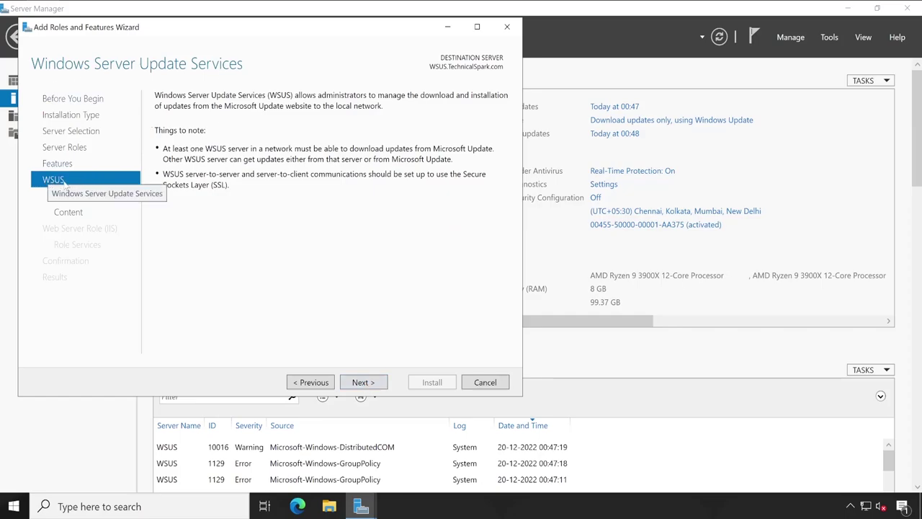
{"action": "left_click", "coordinate": [367, 384]}
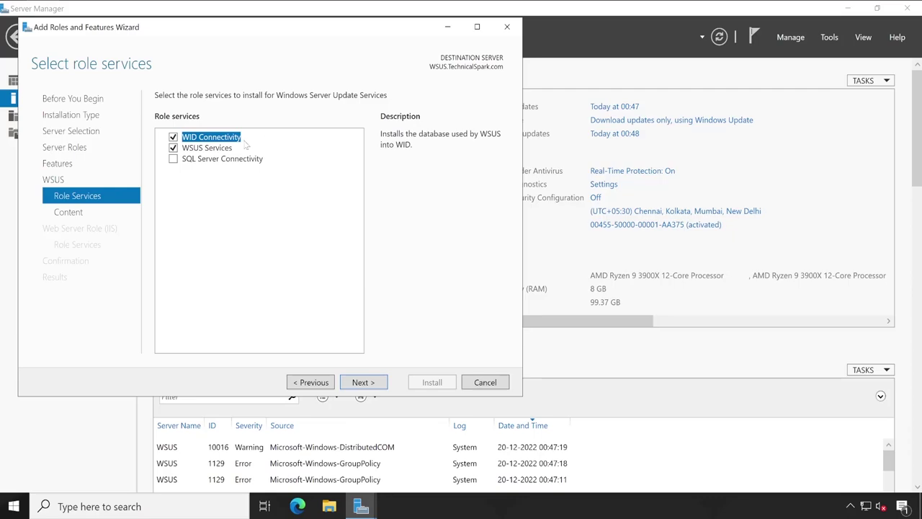
{"action": "left_click", "coordinate": [216, 150]}
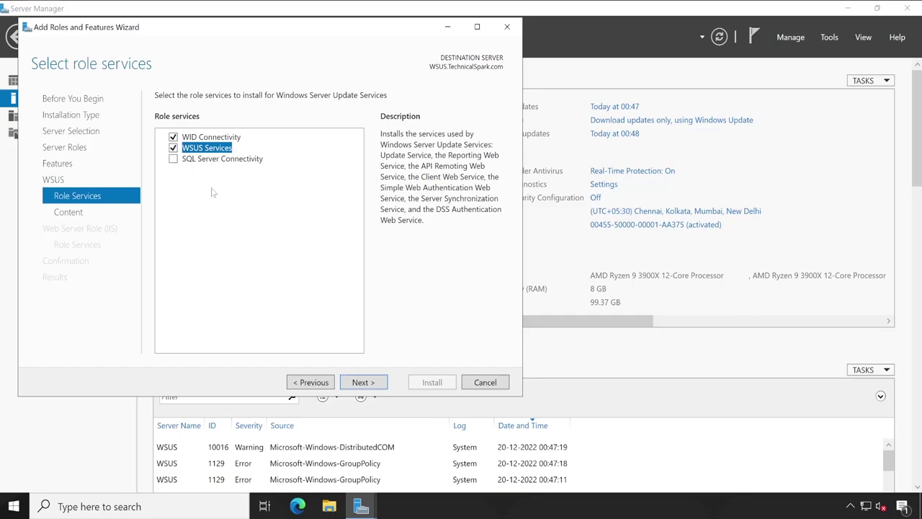
{"action": "left_click", "coordinate": [363, 382]}
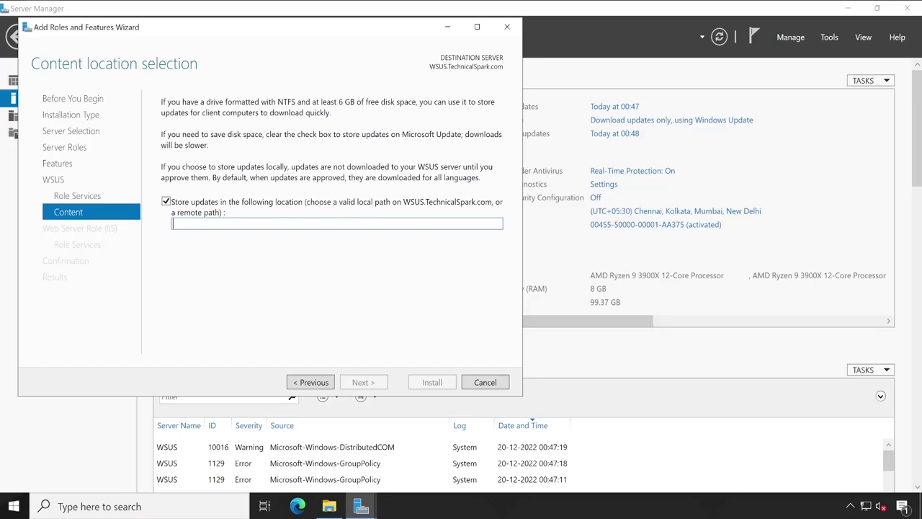
Switch to File Explorer, create a folder named WSUS_Repository on New Volume (D:), and open it.
{"action": "left_click", "coordinate": [328, 505]}
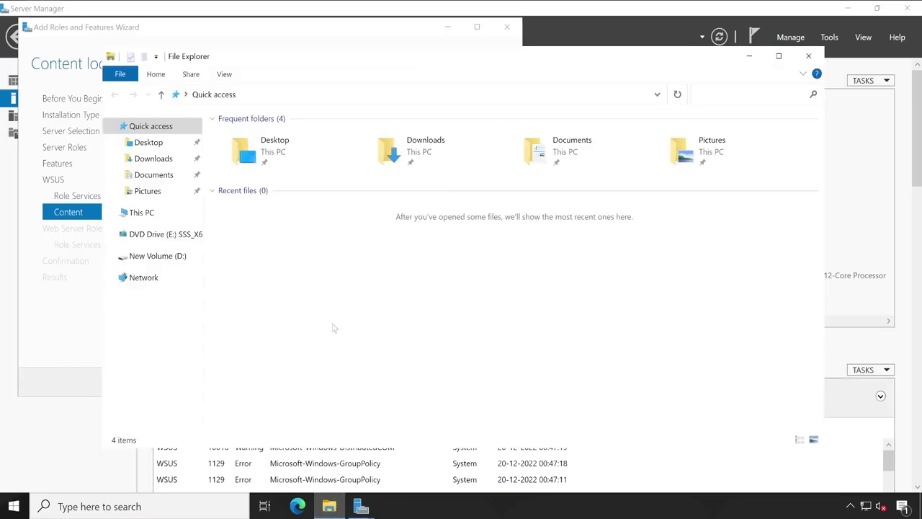
{"action": "left_click", "coordinate": [144, 213]}
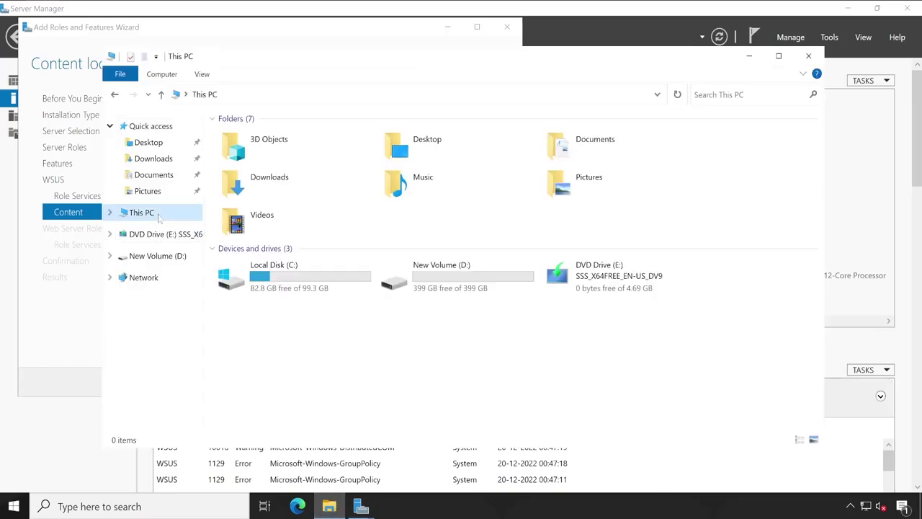
{"action": "left_click", "coordinate": [301, 288]}
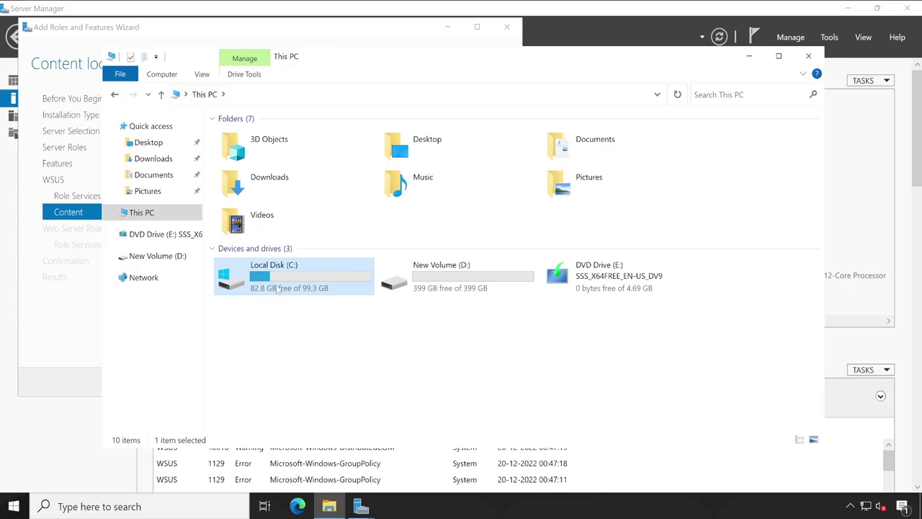
{"action": "left_click", "coordinate": [462, 281]}
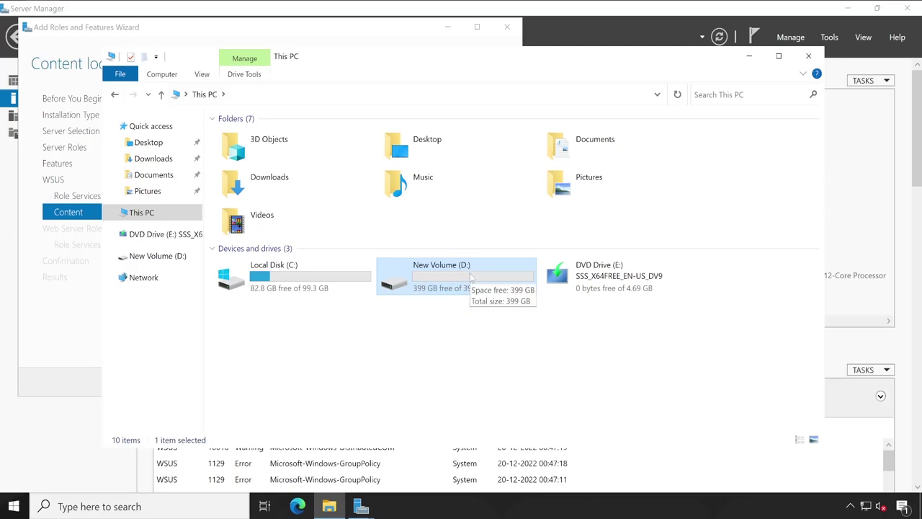
{"action": "double_click", "coordinate": [471, 276]}
{"action": "right_click", "coordinate": [307, 195]}
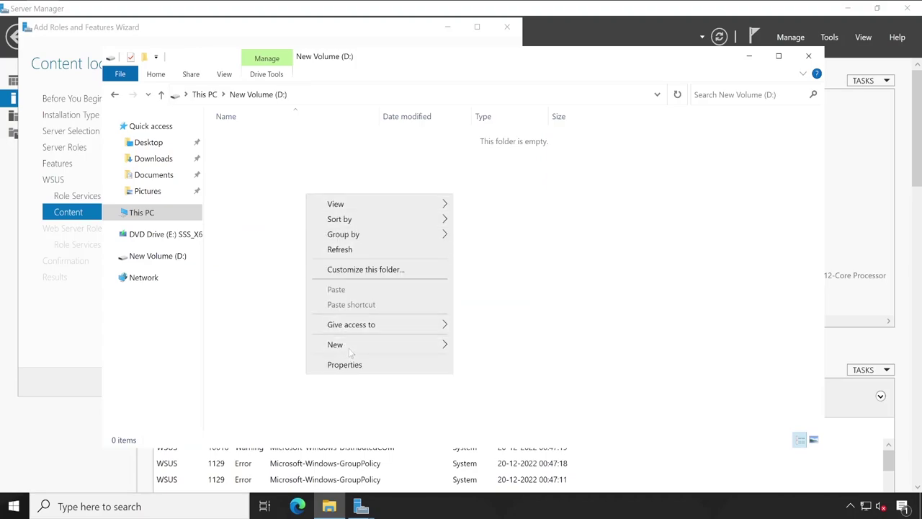
{"action": "mouse_move", "coordinate": [351, 344]}
{"action": "left_click", "coordinate": [535, 350]}
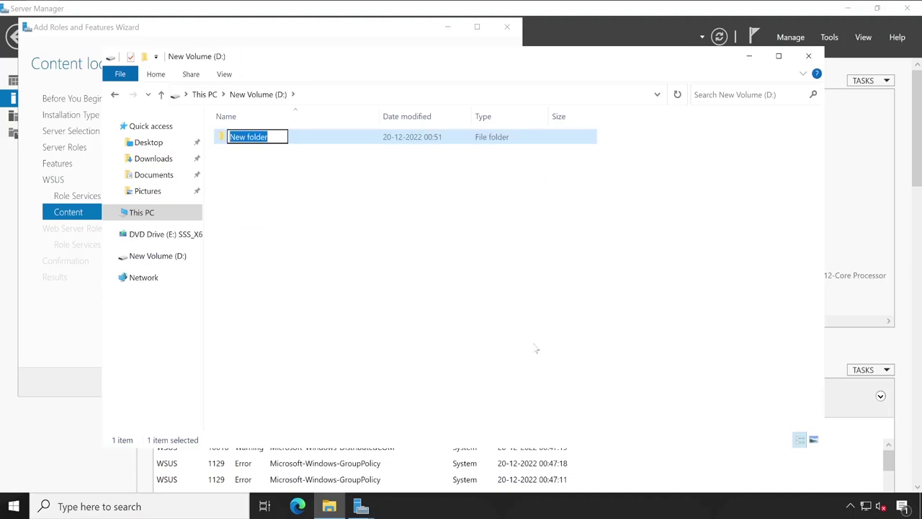
{"action": "type", "text": "WSUS"}
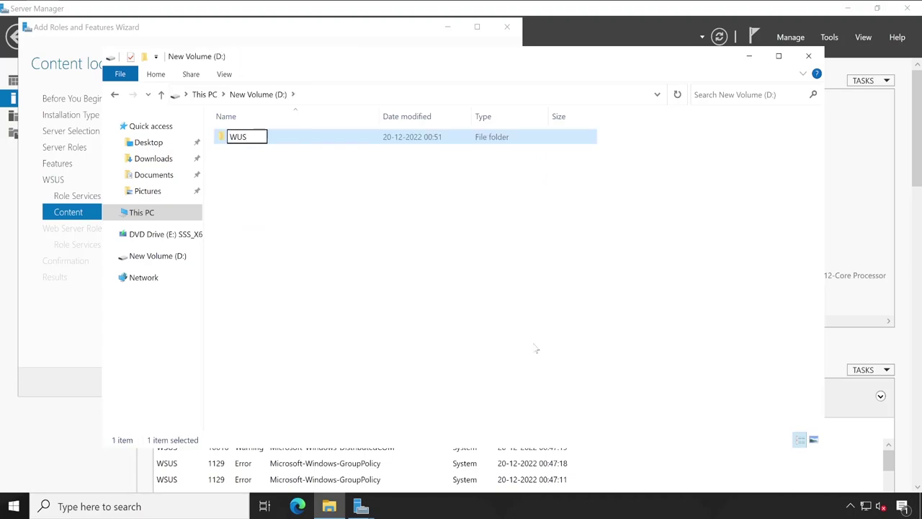
{"action": "type", "text": "_Repo"}
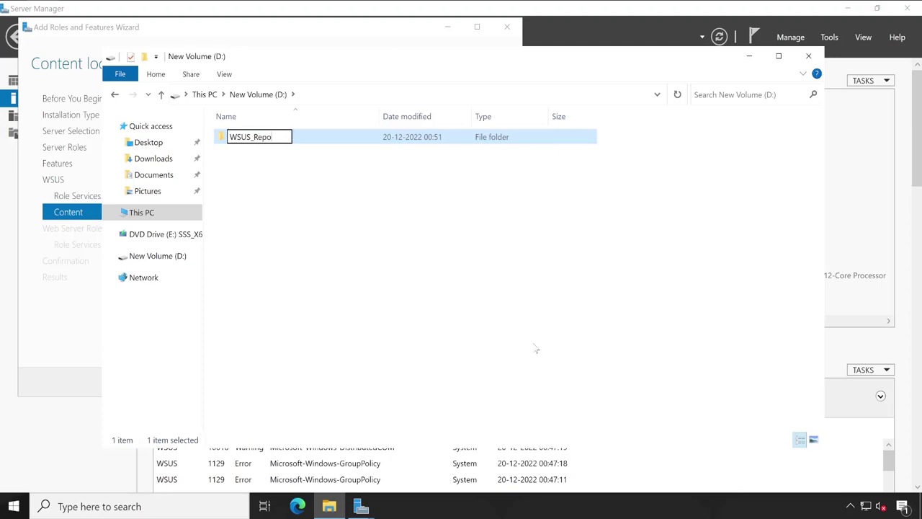
{"action": "type", "text": "sitory"}
{"action": "key", "text": "Return"}
{"action": "key", "text": "Return"}
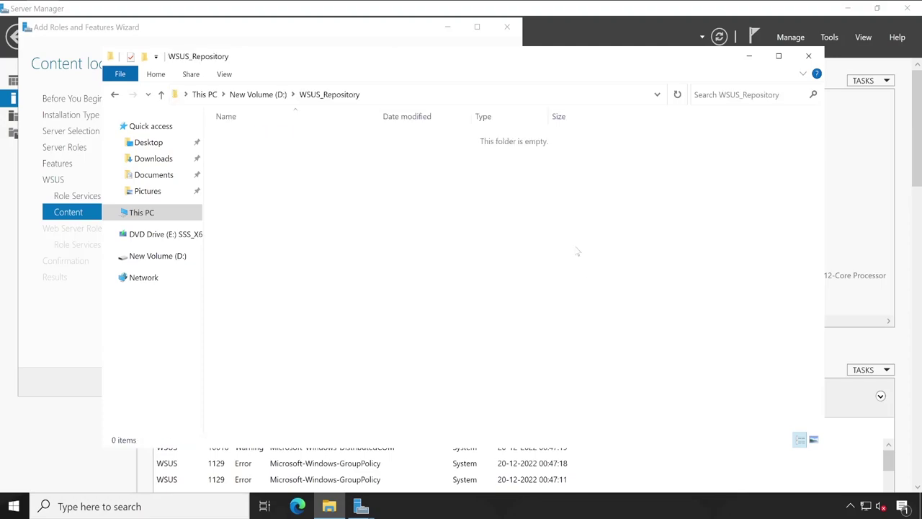
Copy the new folder's path and set D:\WSUS_Repository as the wizard's content location for storing updates.
{"action": "left_click", "coordinate": [499, 96]}
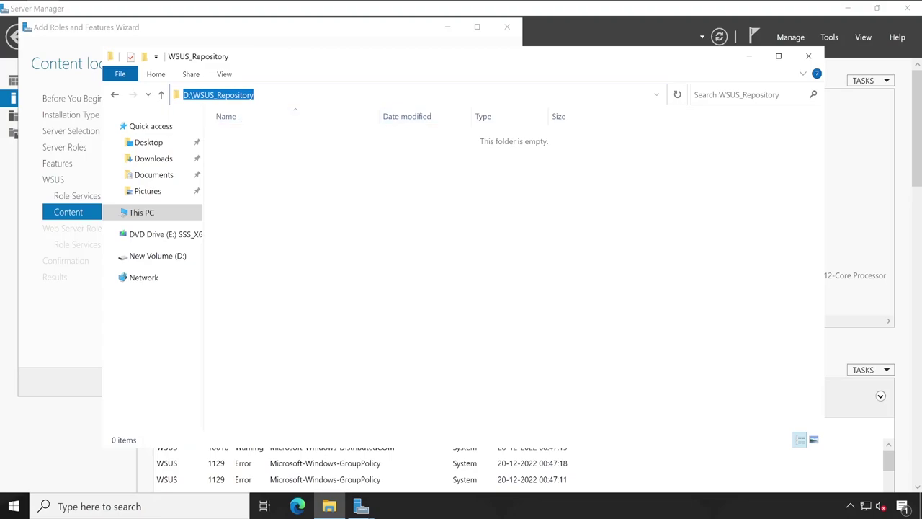
{"action": "right_click", "coordinate": [217, 94]}
{"action": "left_click", "coordinate": [247, 131]}
{"action": "left_click", "coordinate": [261, 44]}
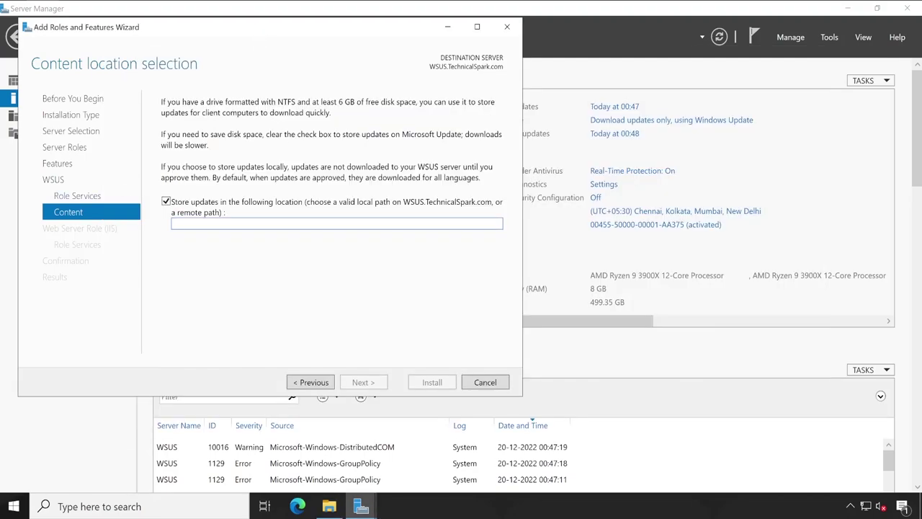
{"action": "key", "text": "ctrl+v"}
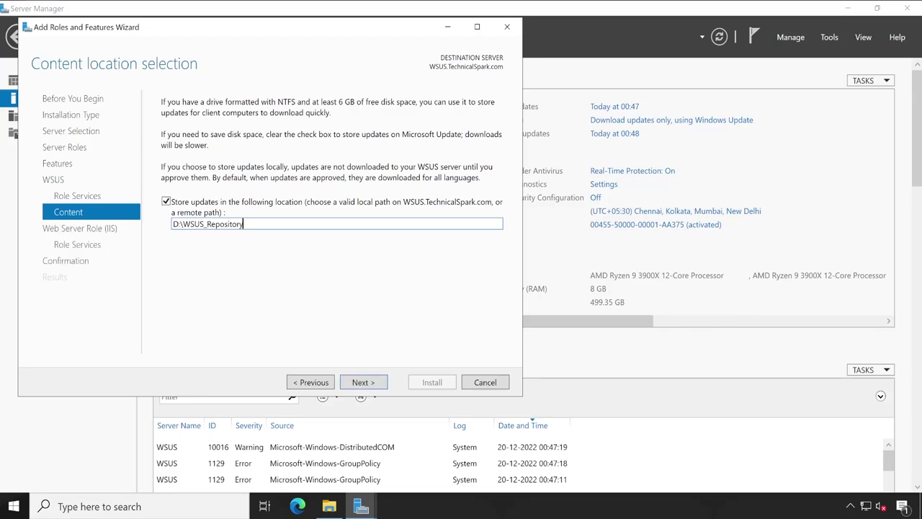
{"action": "left_click", "coordinate": [360, 383]}
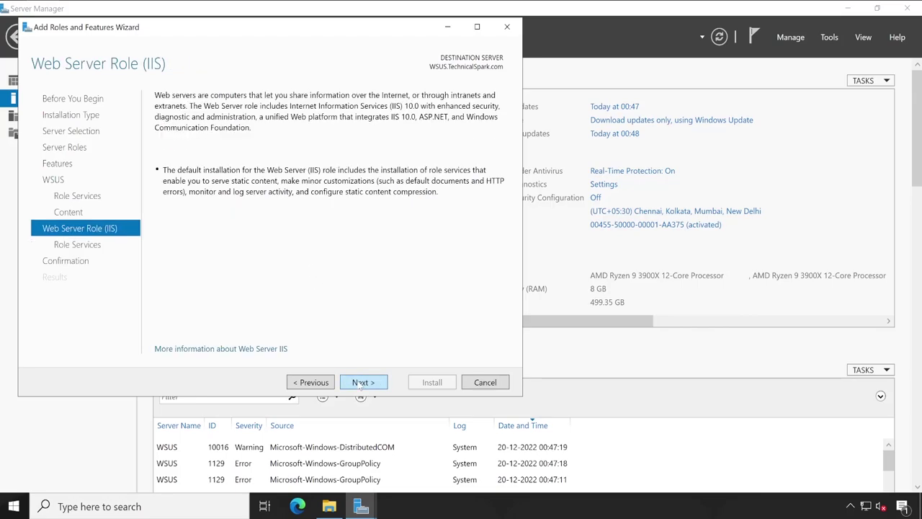
Review the preselected Web Server (IIS) role services and accept them unchanged.
{"action": "left_click", "coordinate": [361, 382]}
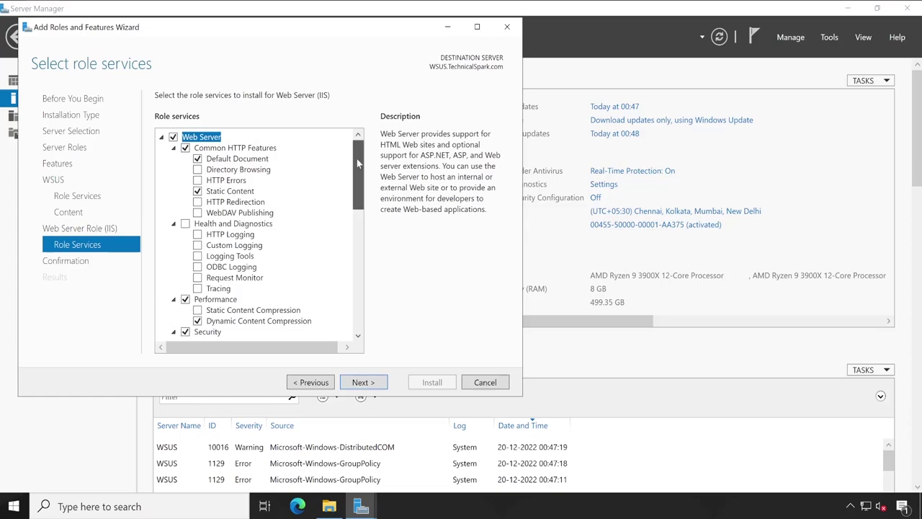
{"action": "left_click_drag", "start_coordinate": [357, 159], "coordinate": [362, 308]}
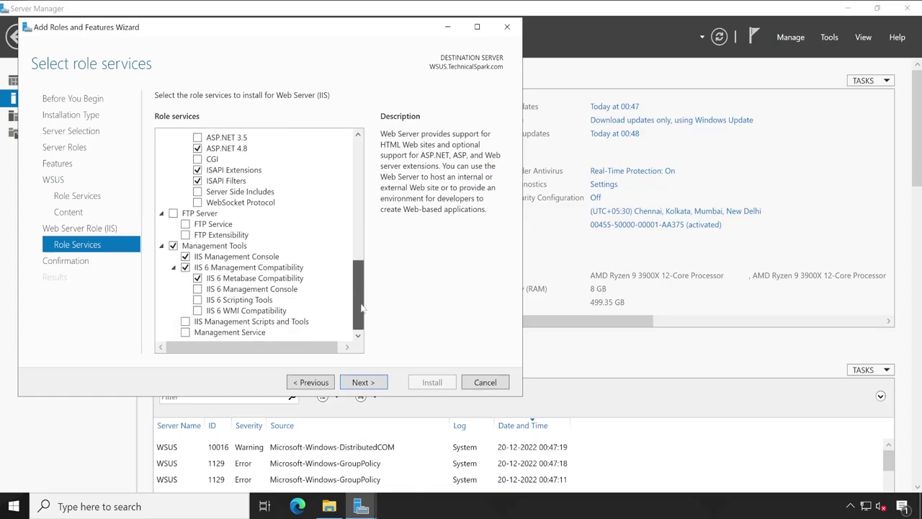
{"action": "left_click", "coordinate": [374, 384]}
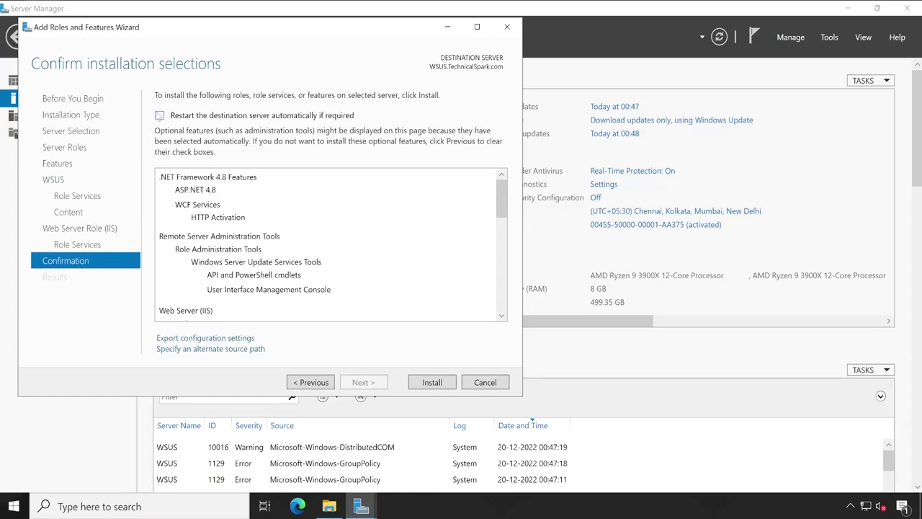
Allow the destination server to restart automatically if required and start installing the selected roles and features.
{"action": "left_click", "coordinate": [160, 116]}
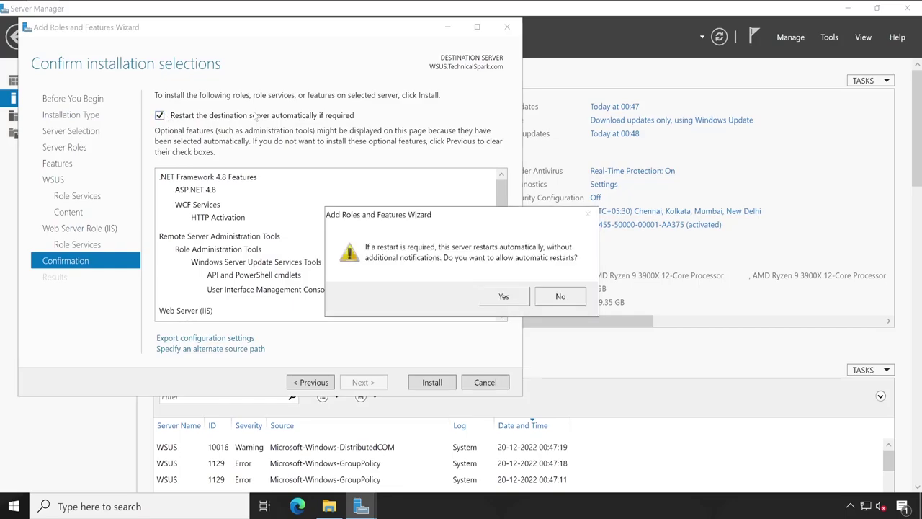
{"action": "left_click", "coordinate": [514, 300]}
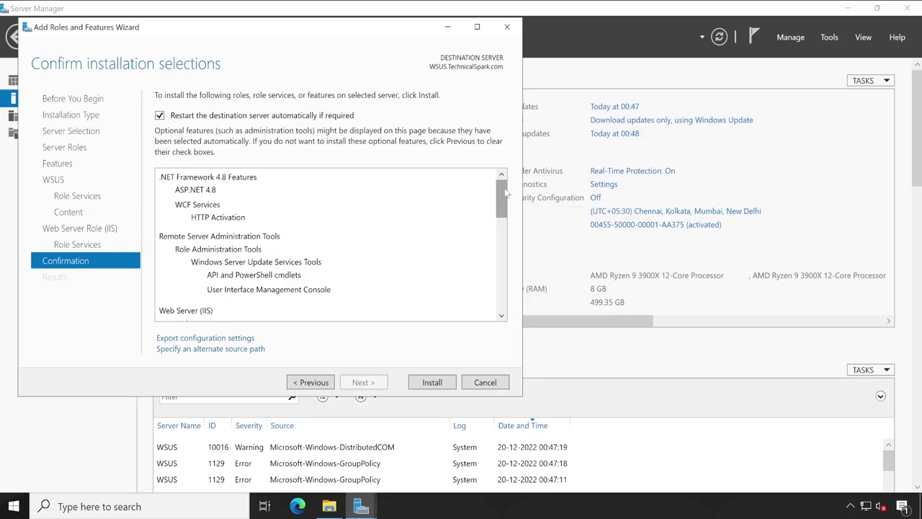
{"action": "scroll", "coordinate": [504, 193], "scroll_direction": "down", "scroll_amount": 5}
{"action": "scroll", "coordinate": [504, 193], "scroll_direction": "up", "scroll_amount": 5}
{"action": "left_click", "coordinate": [431, 382]}
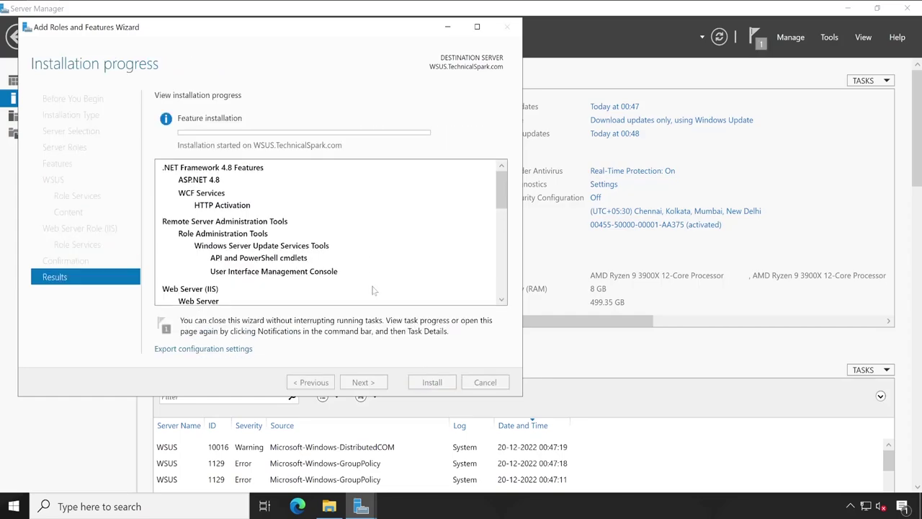
Place the WSUS_Repository folder window beside the wizard and refresh it to check its contents after the installation.
{"action": "key", "text": "alt+Tab"}
{"action": "left_click_drag", "start_coordinate": [313, 67], "coordinate": [791, 108]}
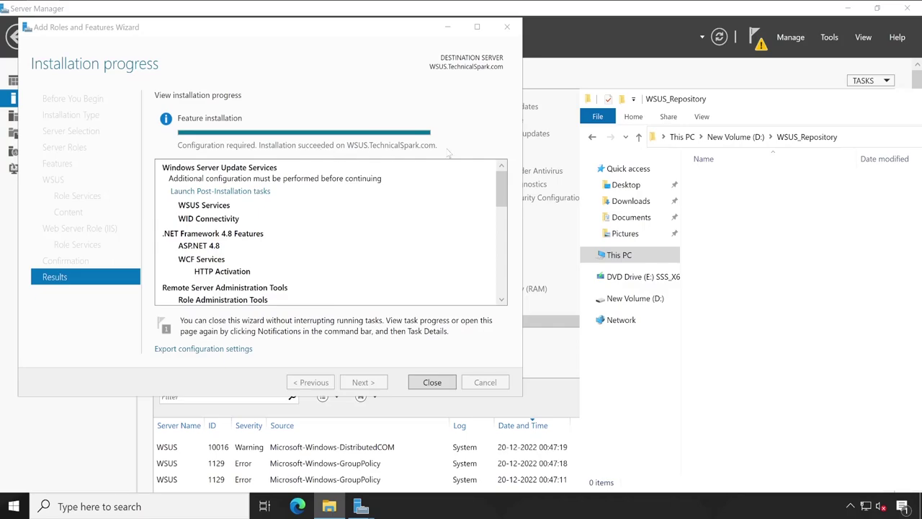
{"action": "left_click", "coordinate": [224, 149]}
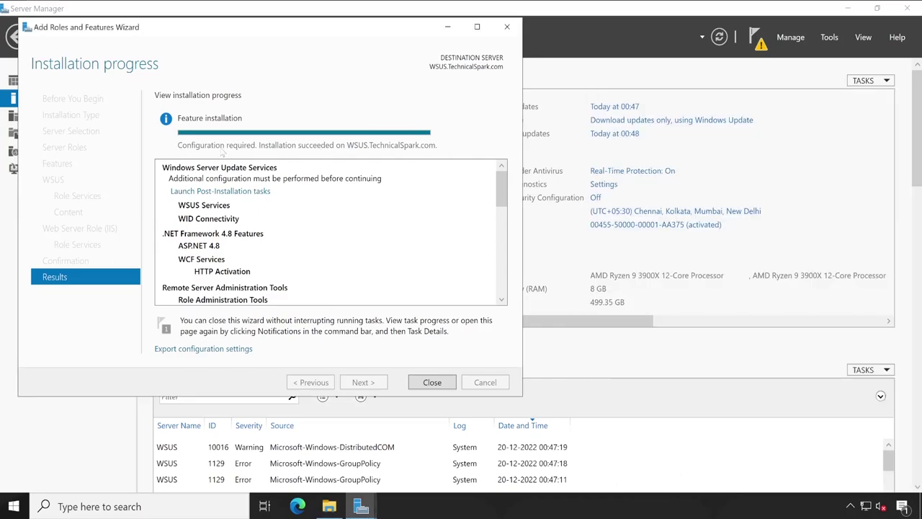
{"action": "left_click", "coordinate": [329, 506]}
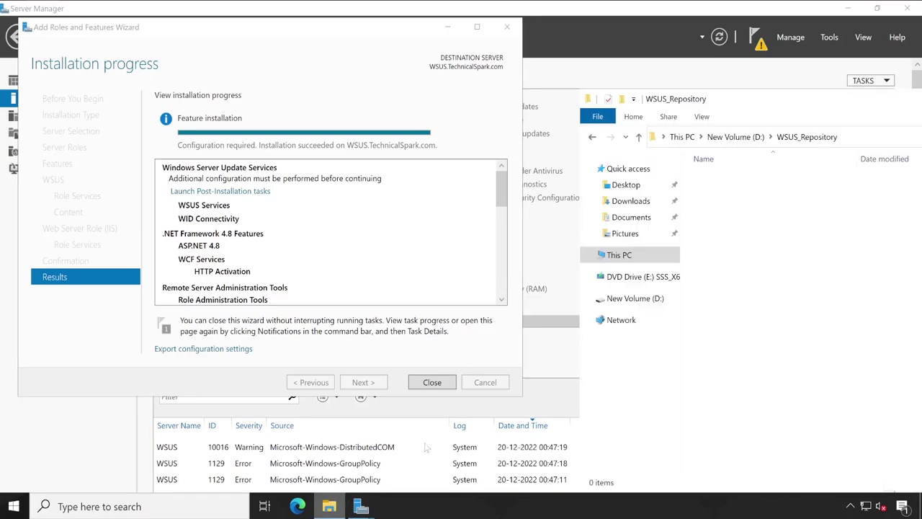
{"action": "right_click", "coordinate": [768, 229]}
{"action": "left_click", "coordinate": [794, 288]}
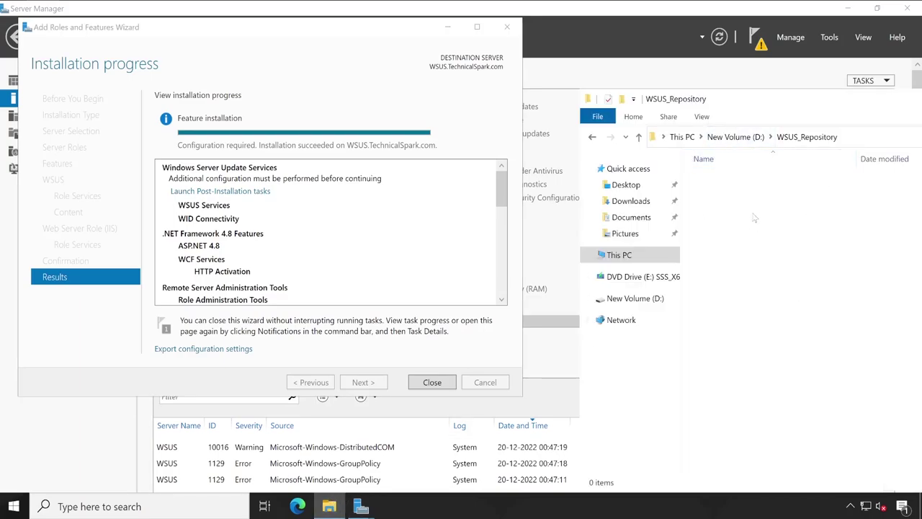
{"action": "left_click", "coordinate": [295, 88]}
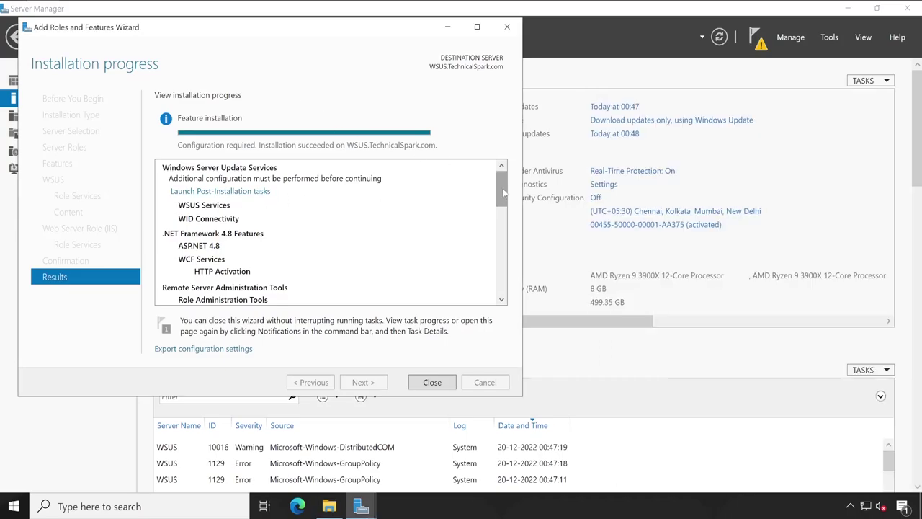
Launch the WSUS post-installation tasks and show their progress in the Server Manager notifications.
{"action": "left_click", "coordinate": [758, 38]}
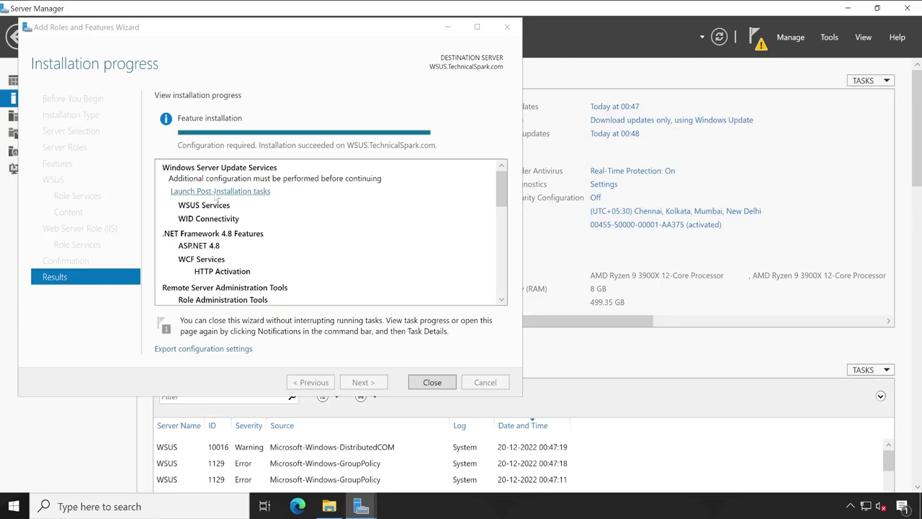
{"action": "left_click", "coordinate": [216, 192]}
{"action": "left_click", "coordinate": [755, 38]}
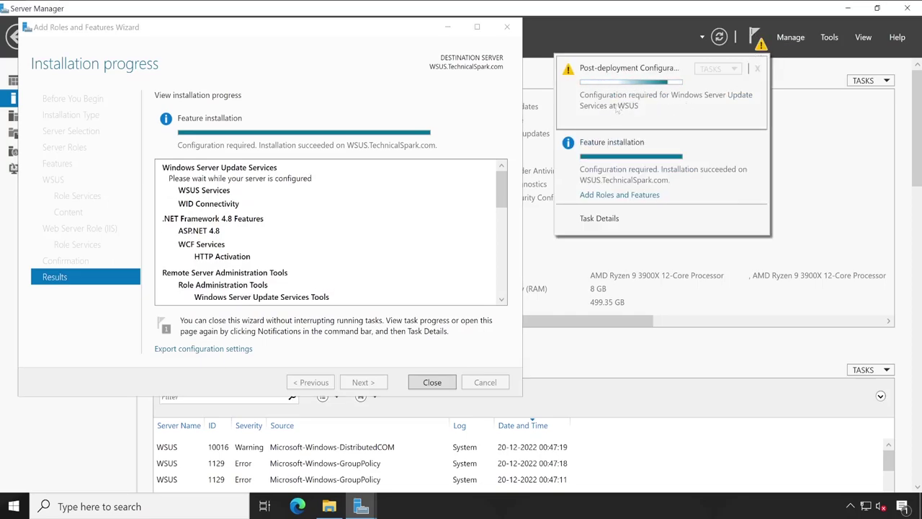
Inspect the WsusContent and UpdateServicesPackages folders inside WSUS_Repository, returning to the parent folder after each.
{"action": "left_click", "coordinate": [329, 507]}
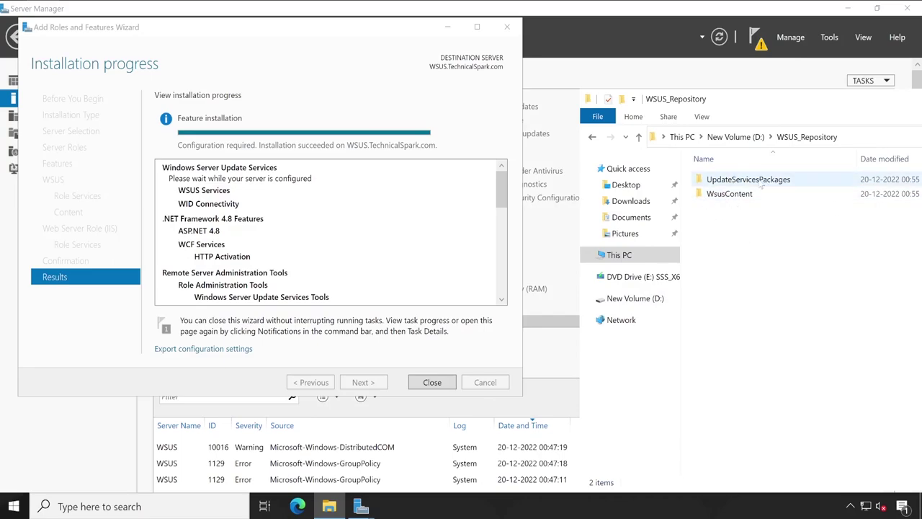
{"action": "double_click", "coordinate": [742, 195]}
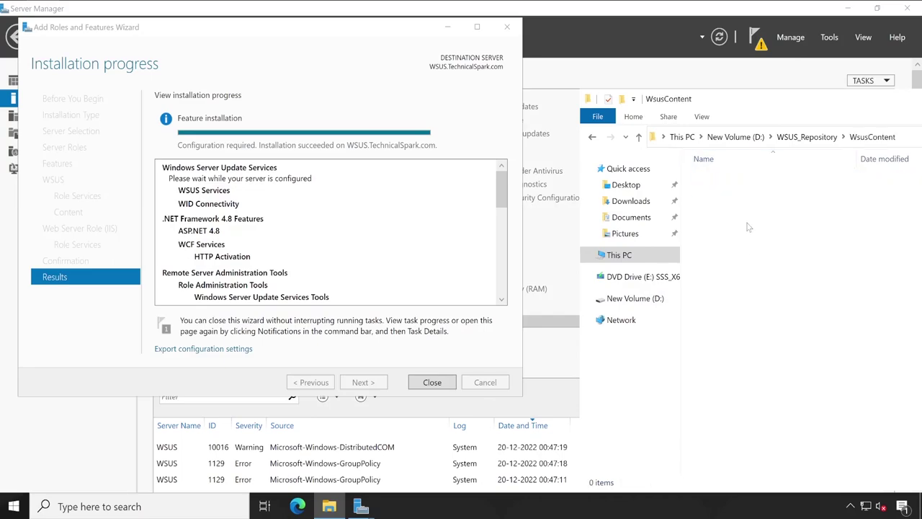
{"action": "left_click", "coordinate": [807, 137]}
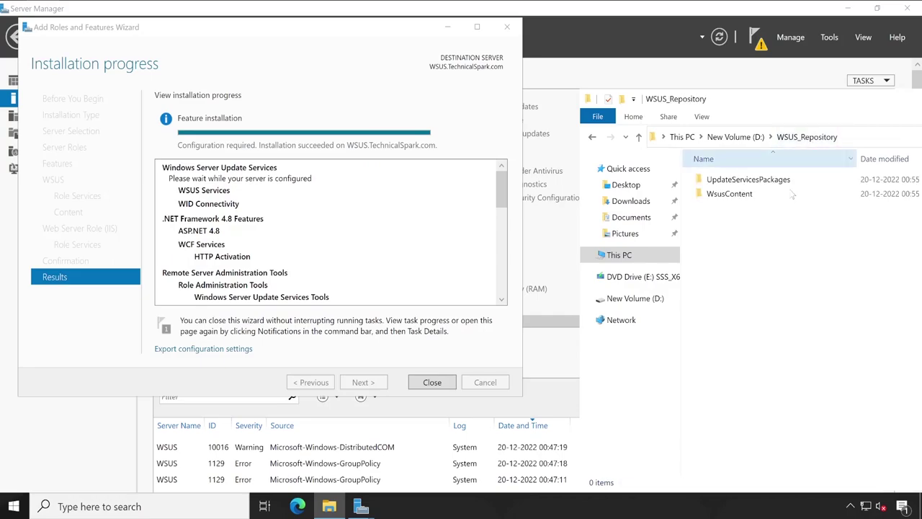
{"action": "double_click", "coordinate": [744, 181]}
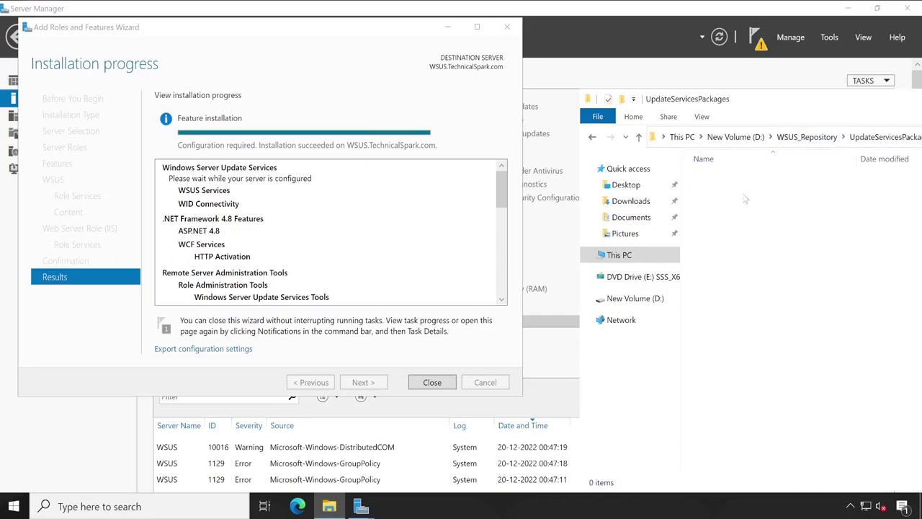
{"action": "left_click", "coordinate": [799, 138]}
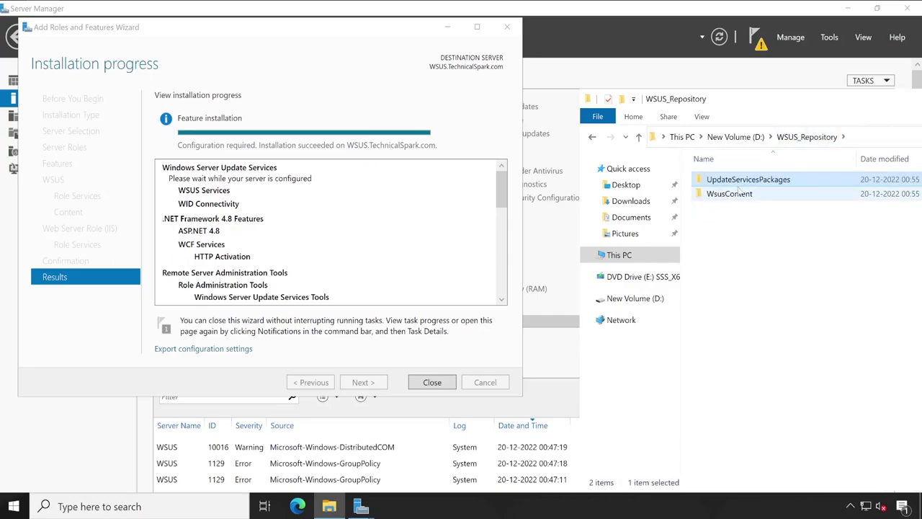
Check the post-deployment configuration status and the installed components, closing the Add Roles and Features Wizard.
{"action": "left_click", "coordinate": [755, 37]}
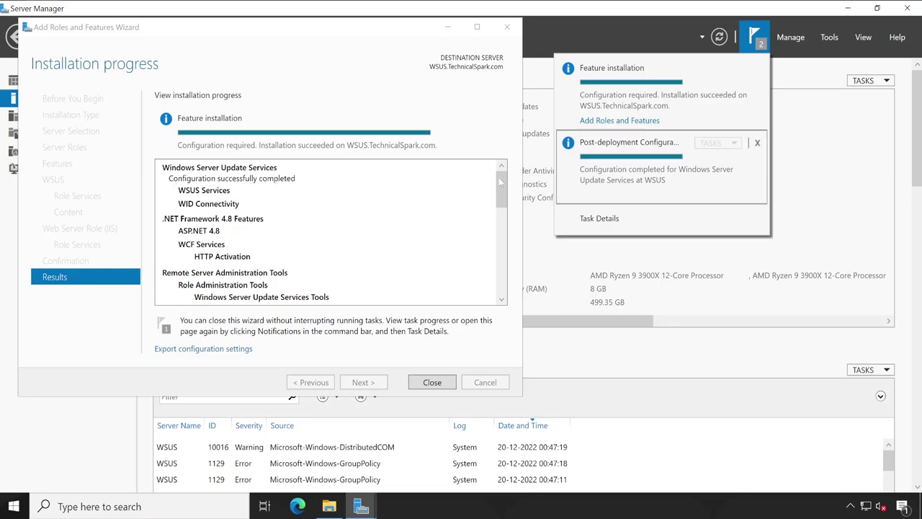
{"action": "left_click_drag", "start_coordinate": [499, 177], "coordinate": [499, 271]}
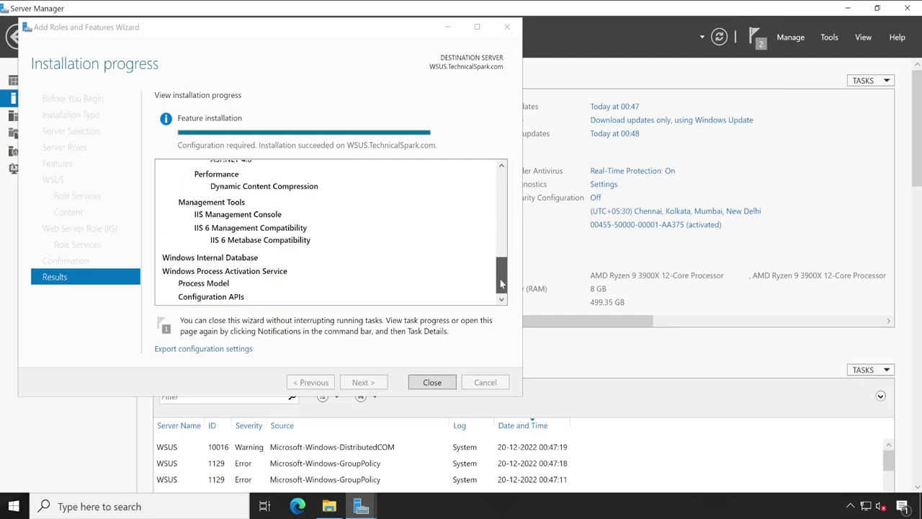
{"action": "left_click", "coordinate": [430, 382]}
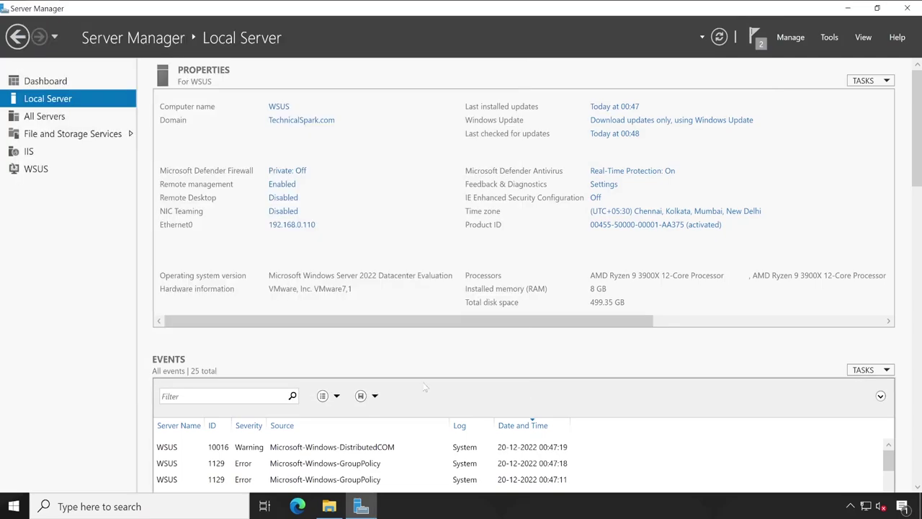
{"action": "left_click", "coordinate": [754, 36]}
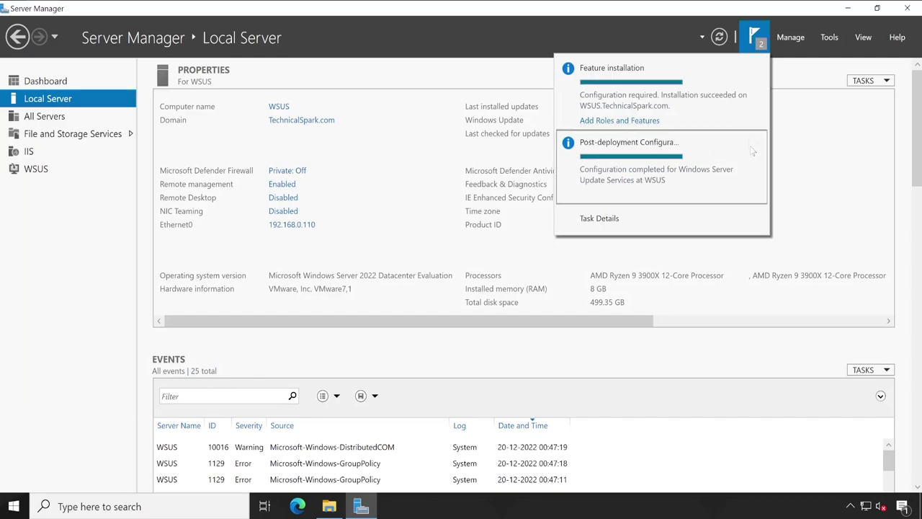
Check the Default Web Site and WSUS Administration sites under the WSUS server in IIS Manager, closing it when done.
{"action": "mouse_move", "coordinate": [711, 167]}
{"action": "left_click", "coordinate": [162, 506]}
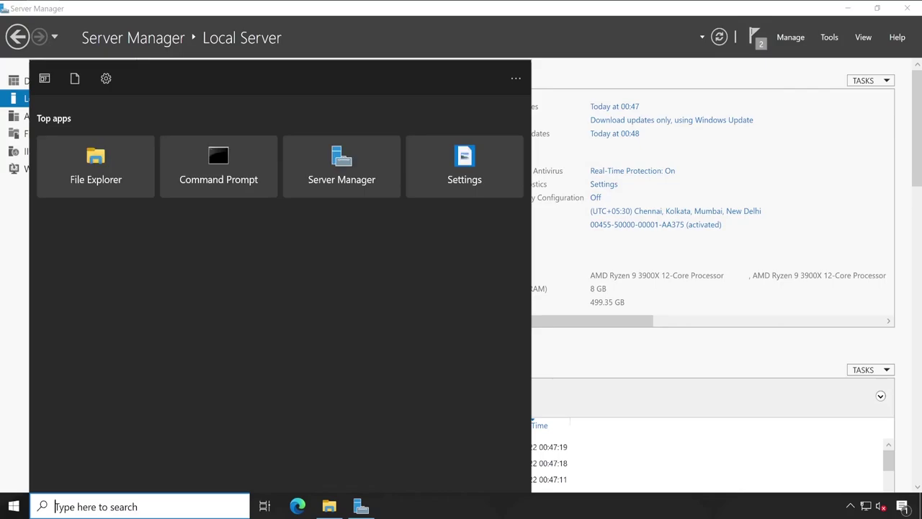
{"action": "type", "text": "iis"}
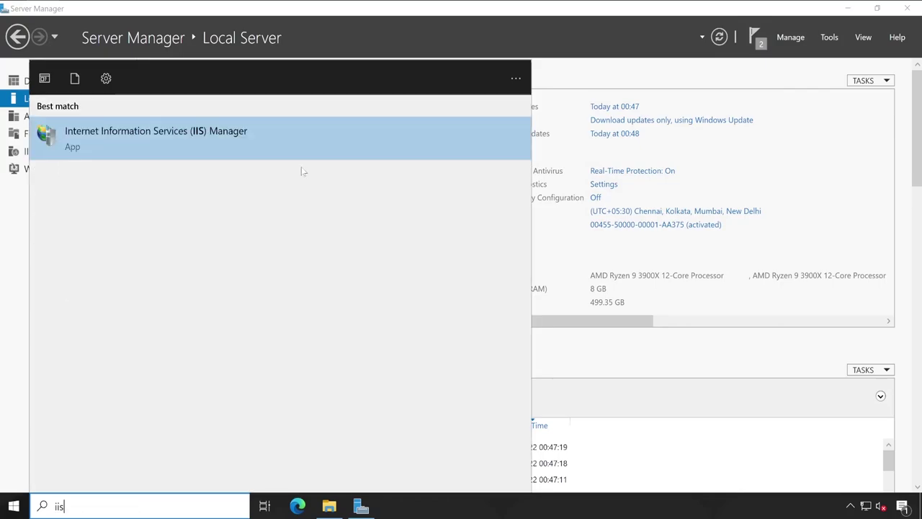
{"action": "left_click", "coordinate": [248, 137]}
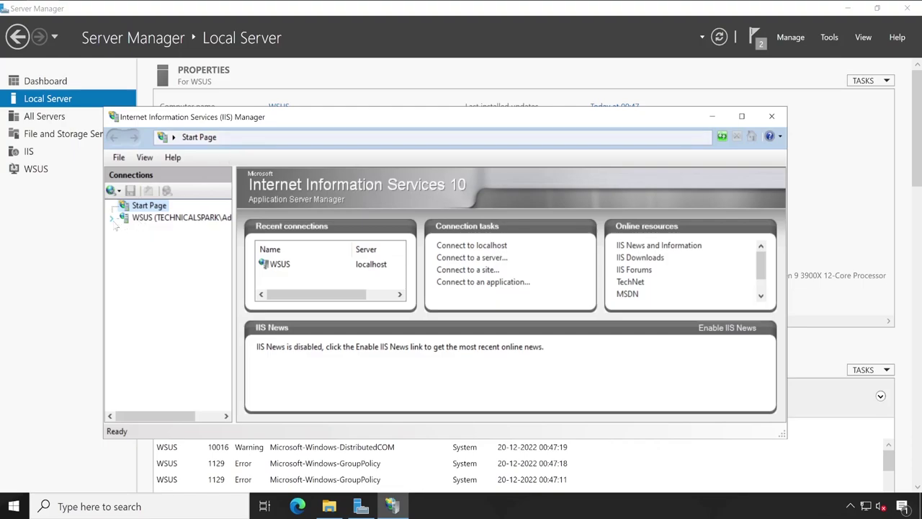
{"action": "left_click", "coordinate": [117, 218]}
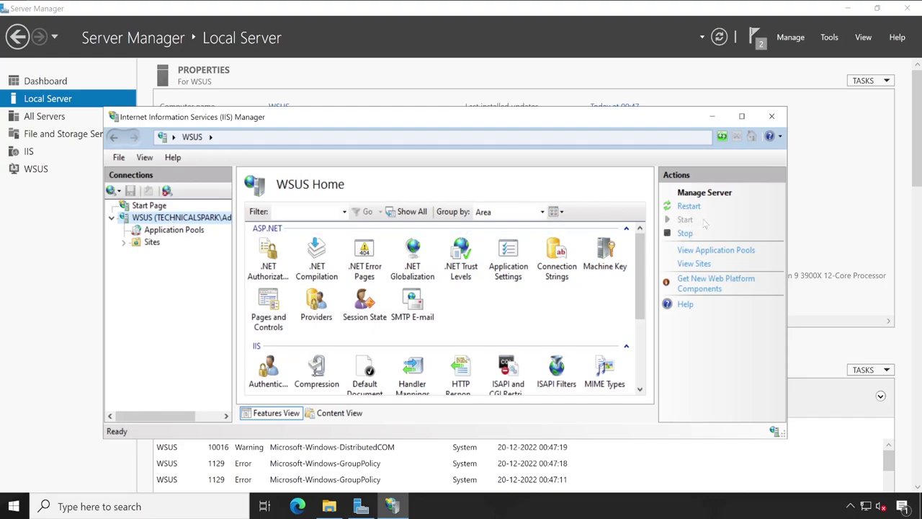
{"action": "left_click", "coordinate": [123, 242]}
{"action": "left_click", "coordinate": [172, 265]}
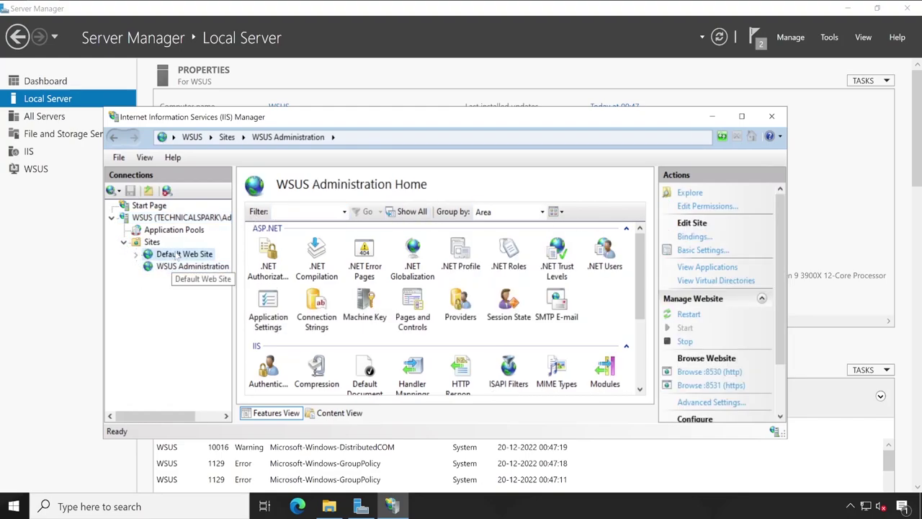
{"action": "left_click", "coordinate": [176, 254]}
{"action": "left_click", "coordinate": [771, 116]}
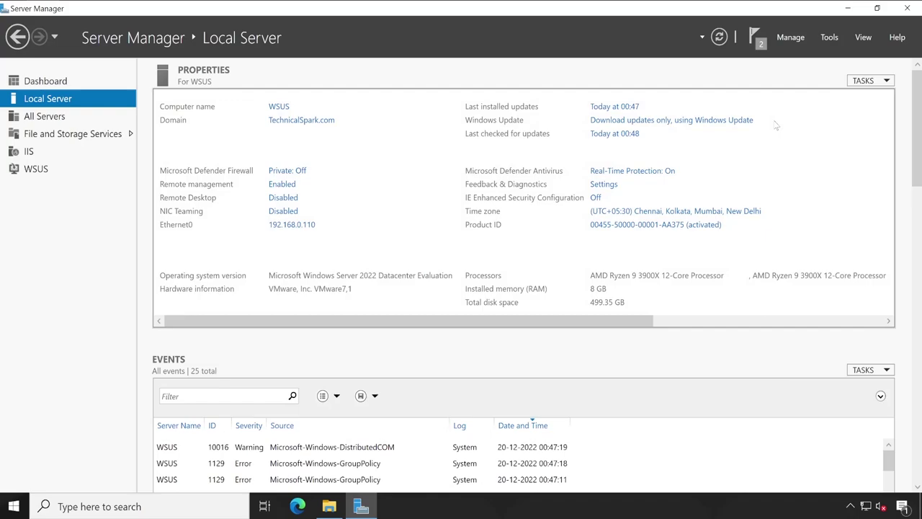
Launch Windows Server Update Services from Server Manager to start its configuration wizard.
{"action": "left_click", "coordinate": [830, 38]}
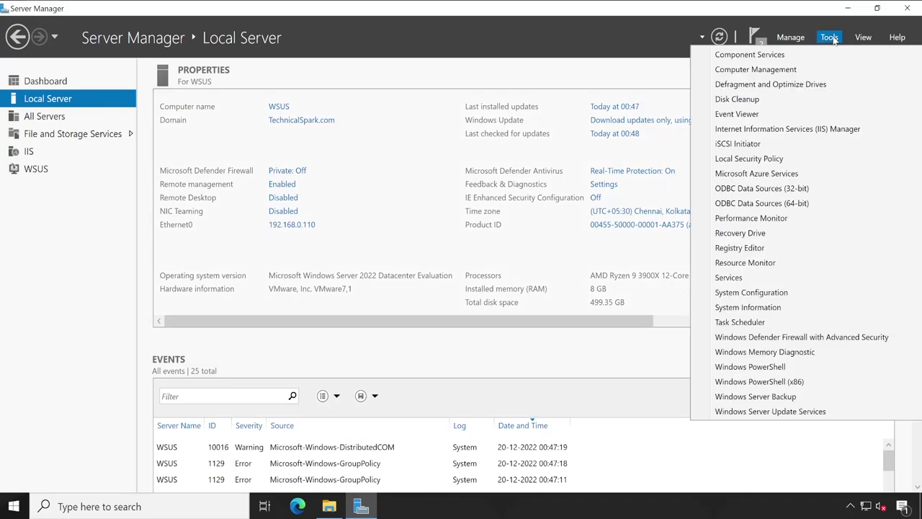
{"action": "left_click", "coordinate": [736, 412]}
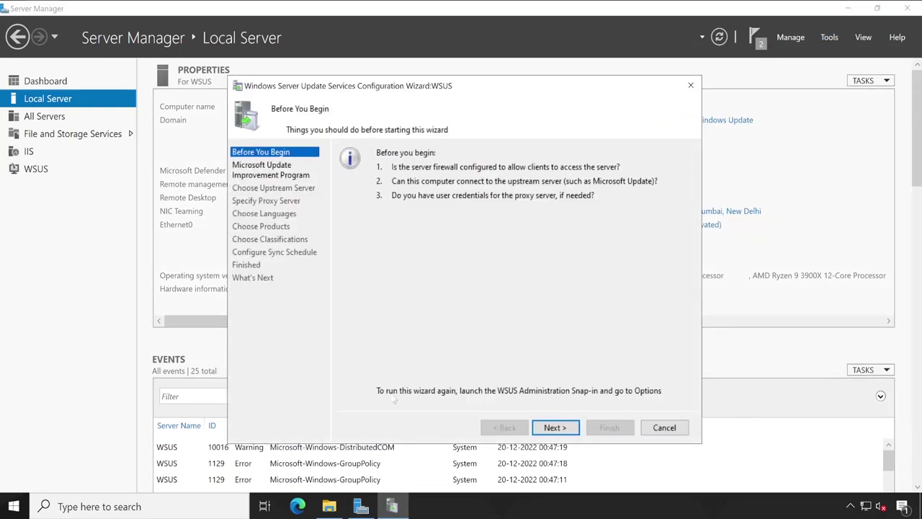
Inspect the UpdateServicesPackages and WsusContent folders inside D:\WSUS_Repository, minimizing the folder window when done.
{"action": "left_click", "coordinate": [329, 509]}
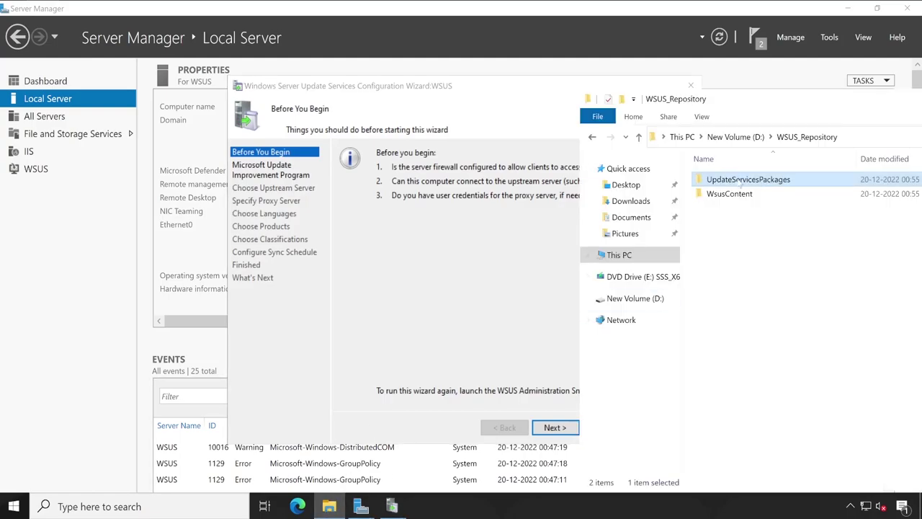
{"action": "left_click", "coordinate": [739, 183]}
{"action": "left_click", "coordinate": [763, 228]}
{"action": "double_click", "coordinate": [749, 183]}
{"action": "left_click", "coordinate": [806, 137]}
{"action": "double_click", "coordinate": [727, 197]}
{"action": "left_click", "coordinate": [727, 184]}
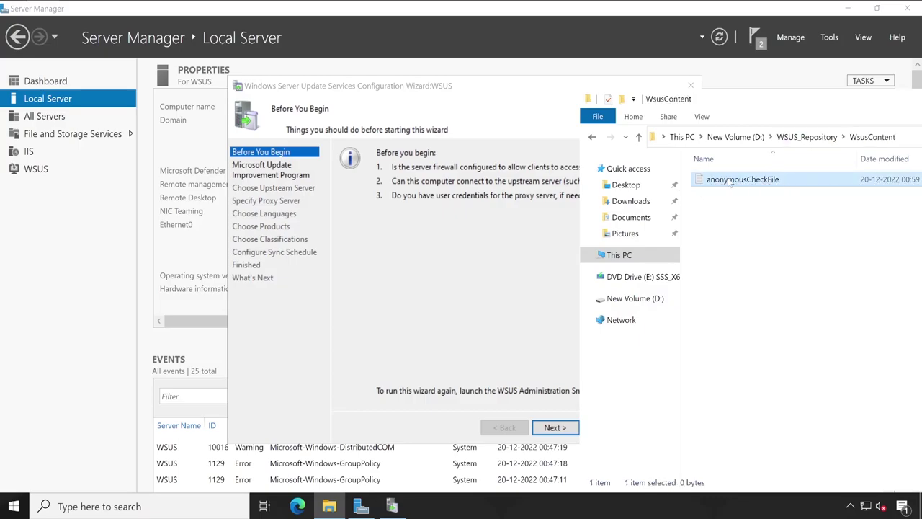
{"action": "left_click", "coordinate": [807, 137]}
{"action": "left_click_drag", "start_coordinate": [752, 99], "coordinate": [235, 87]}
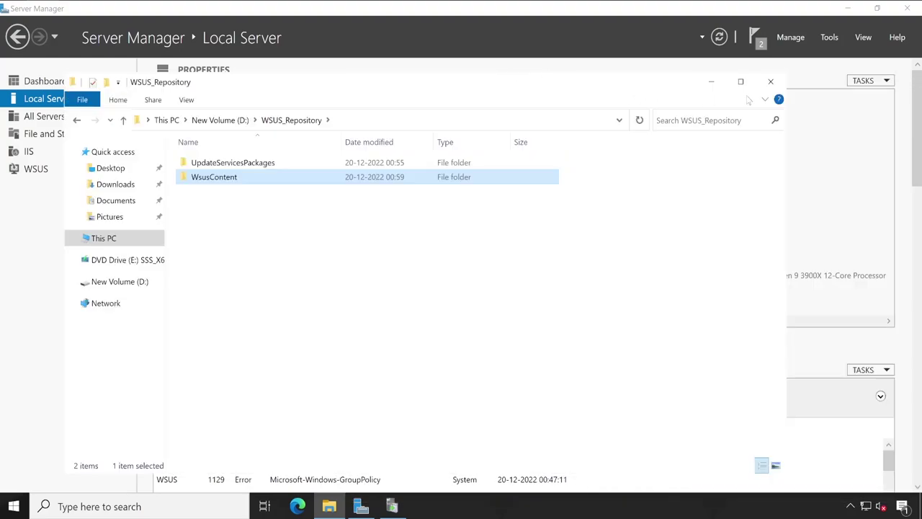
{"action": "left_click", "coordinate": [708, 82]}
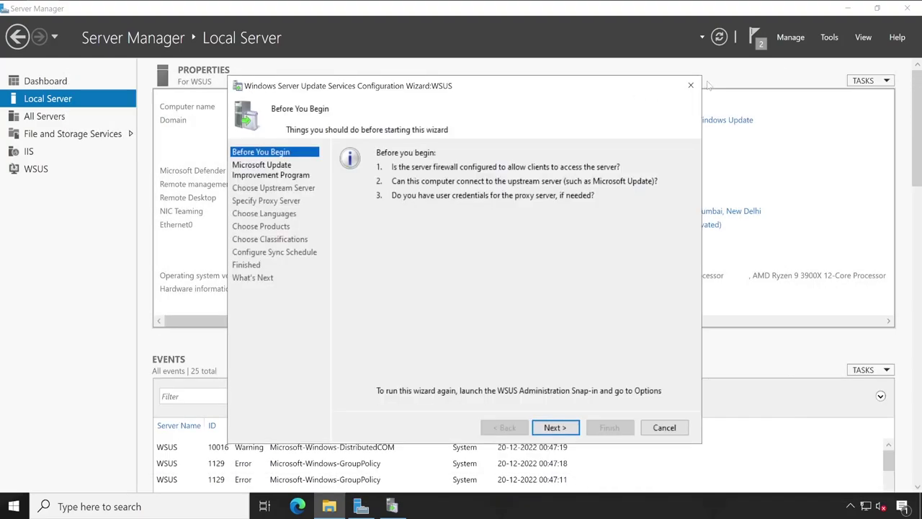
Proceed without joining the Microsoft Update Improvement Program and set the upstream source to Synchronize from Microsoft Update.
{"action": "left_click", "coordinate": [556, 430]}
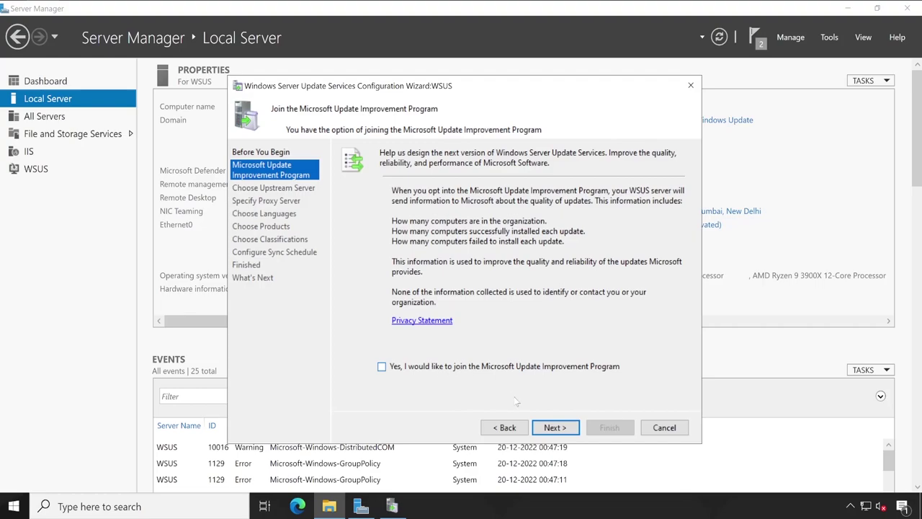
{"action": "left_click", "coordinate": [551, 429]}
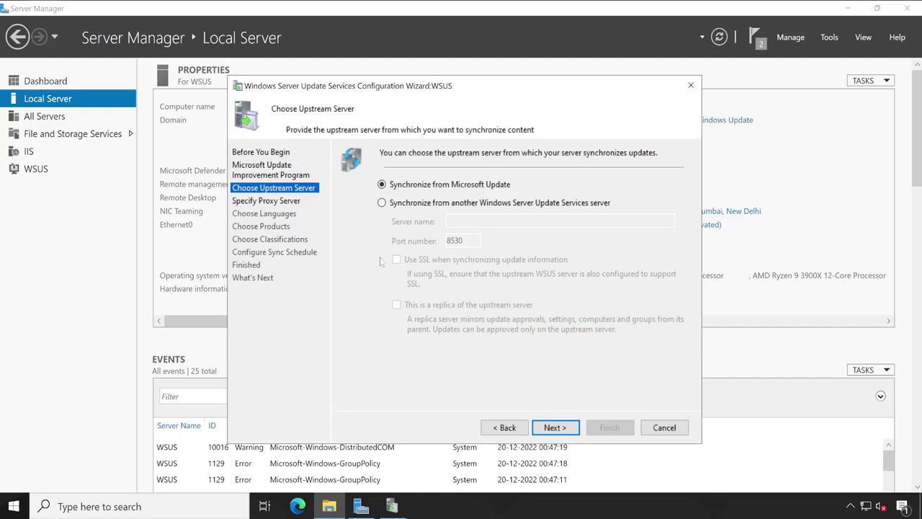
{"action": "left_click", "coordinate": [395, 205]}
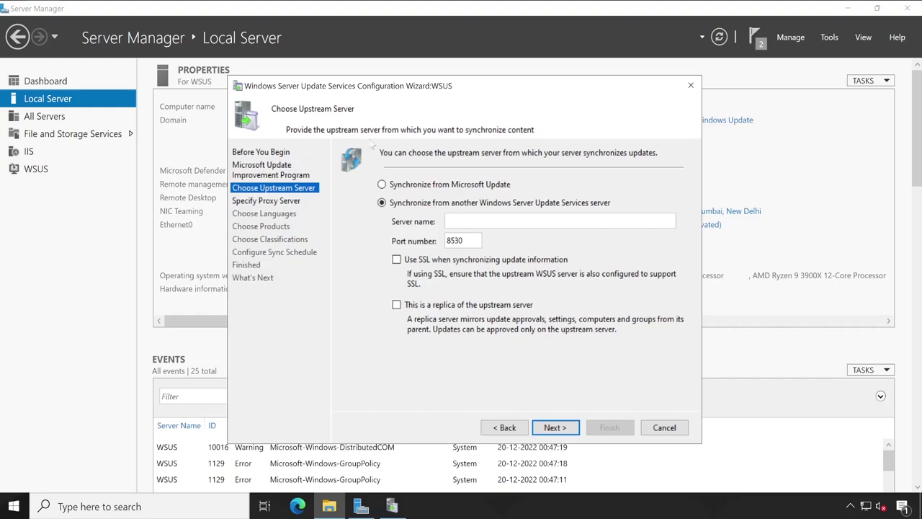
{"action": "left_click", "coordinate": [426, 185]}
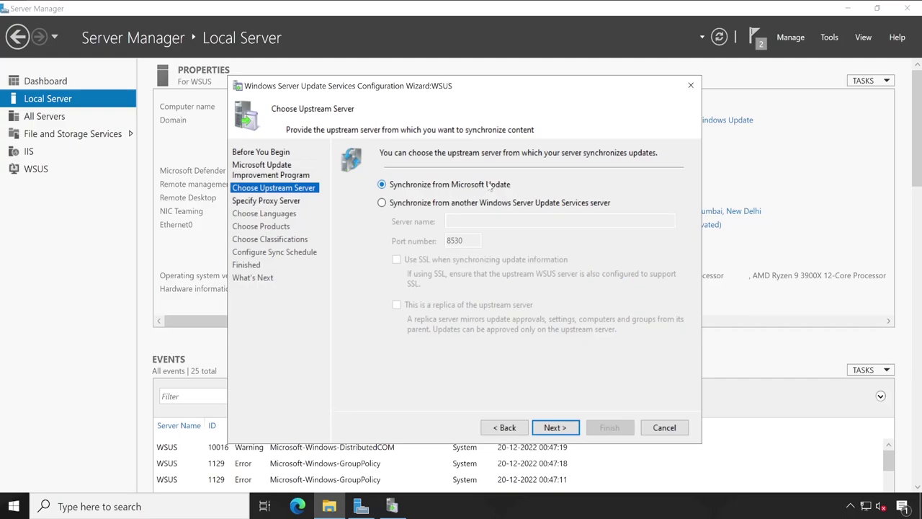
{"action": "left_click", "coordinate": [556, 428]}
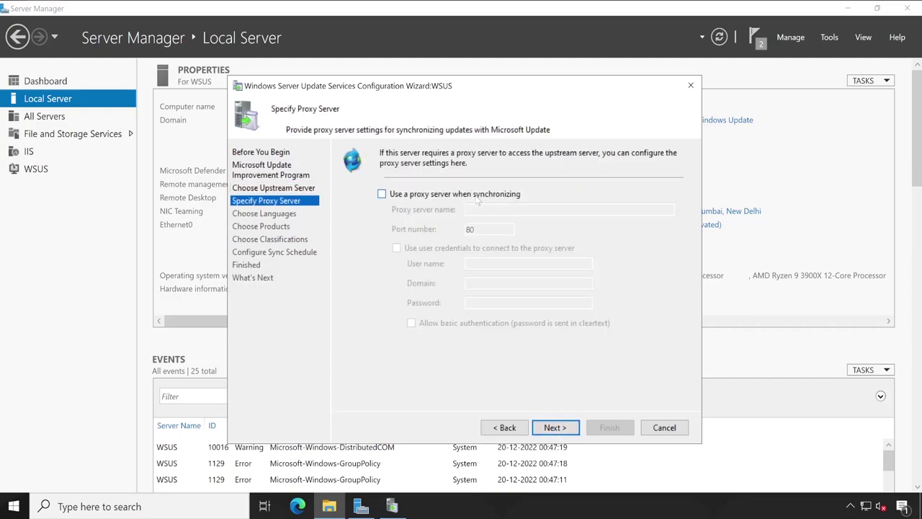
{"action": "left_click", "coordinate": [476, 194]}
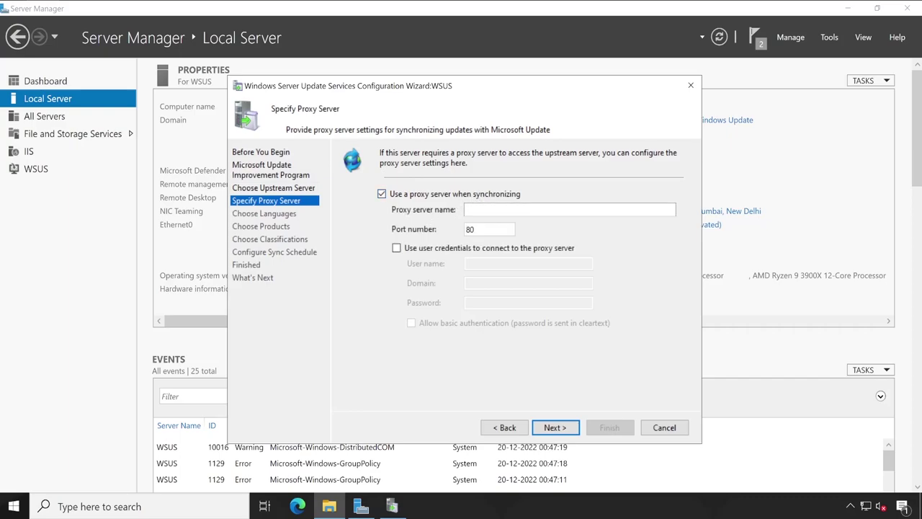
{"action": "left_click", "coordinate": [416, 251]}
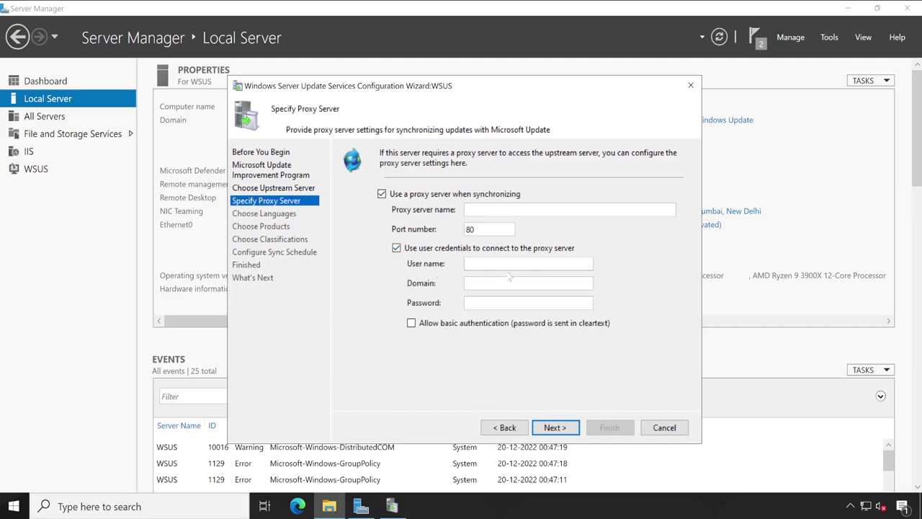
{"action": "left_click", "coordinate": [430, 250]}
{"action": "left_click", "coordinate": [420, 195]}
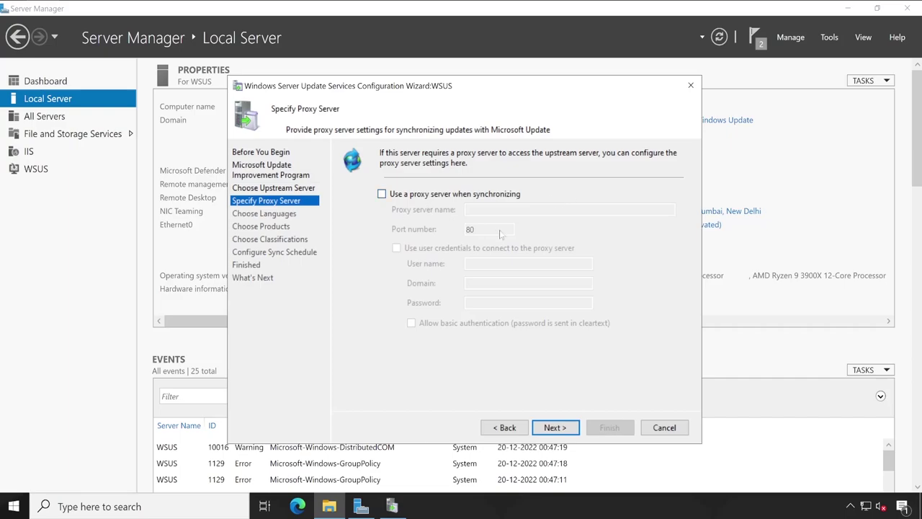
Continue without a proxy server and connect to Microsoft Update to download the update types, products and languages.
{"action": "left_click", "coordinate": [555, 427]}
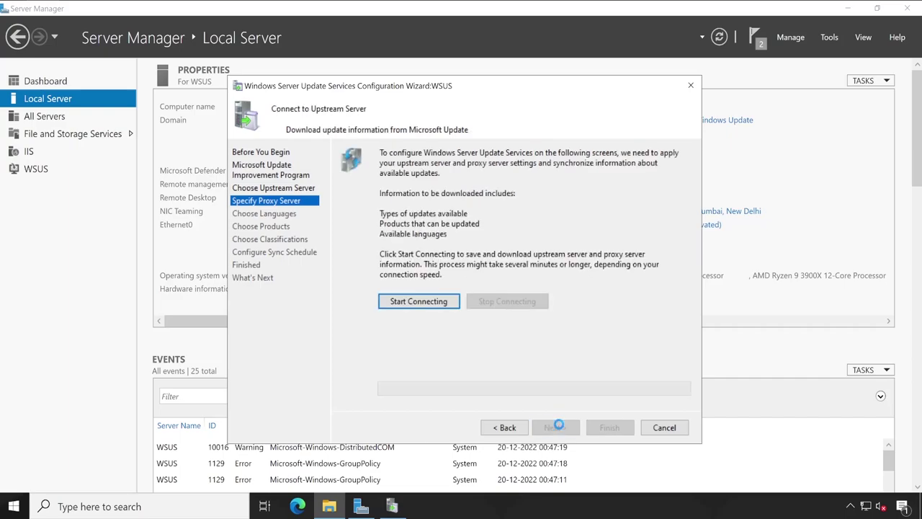
{"action": "left_click", "coordinate": [430, 302]}
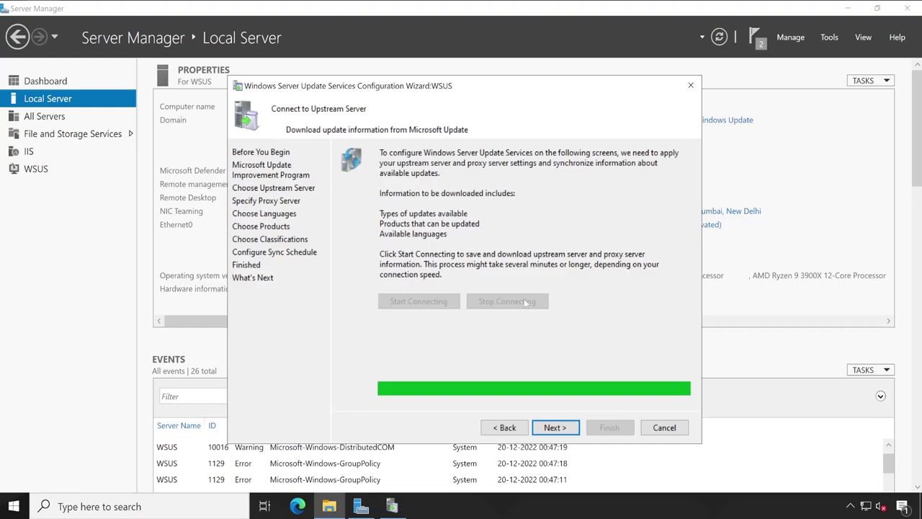
{"action": "left_click", "coordinate": [556, 427]}
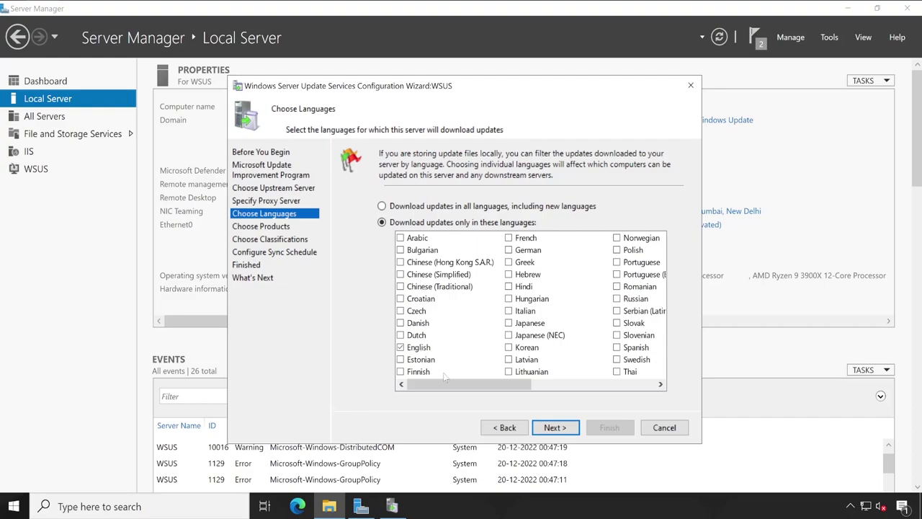
Accept English as the only update language and add Active Directory to the products to update.
{"action": "mouse_move", "coordinate": [451, 384]}
{"action": "left_mouse_down"}
{"action": "mouse_move", "coordinate": [556, 389]}
{"action": "mouse_move", "coordinate": [452, 387]}
{"action": "left_mouse_up"}
{"action": "left_click", "coordinate": [561, 429]}
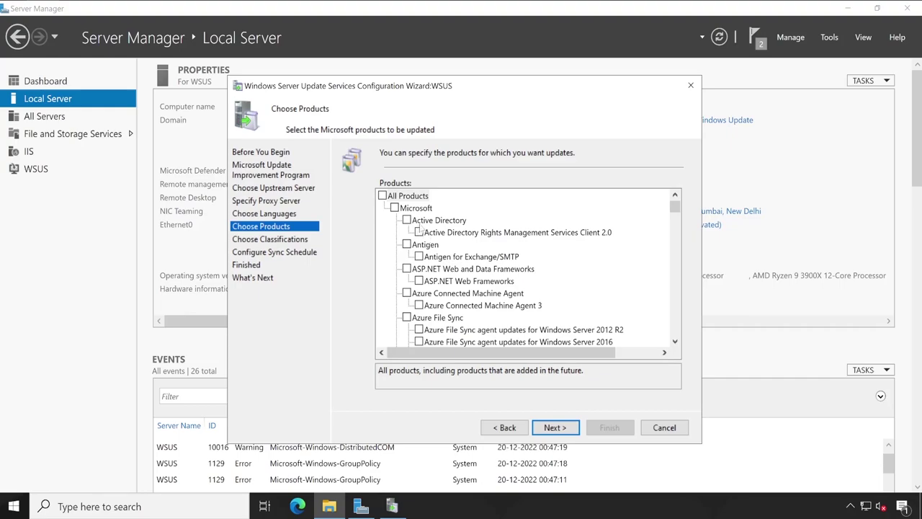
{"action": "left_click", "coordinate": [407, 220]}
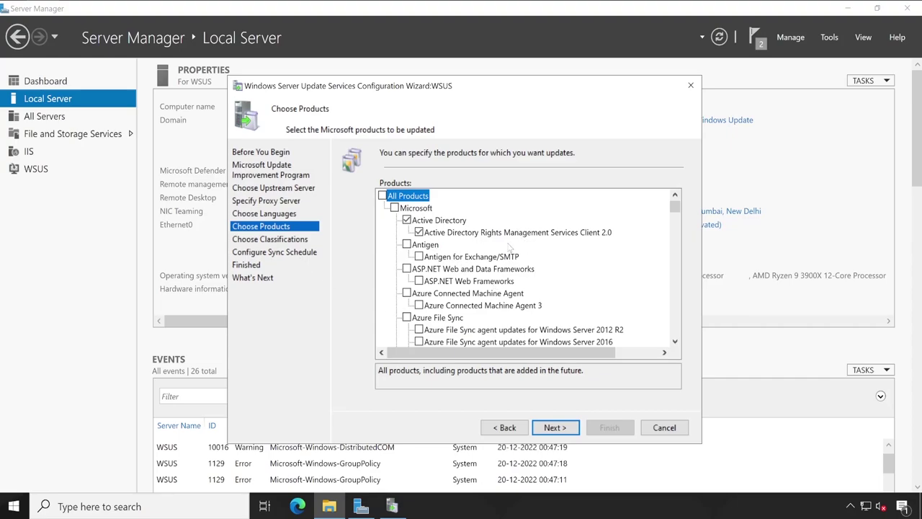
Check the WsusContent and UpdateServicesPackages folders and the free space on drive D:, minimizing File Explorer when done.
{"action": "left_click", "coordinate": [329, 507]}
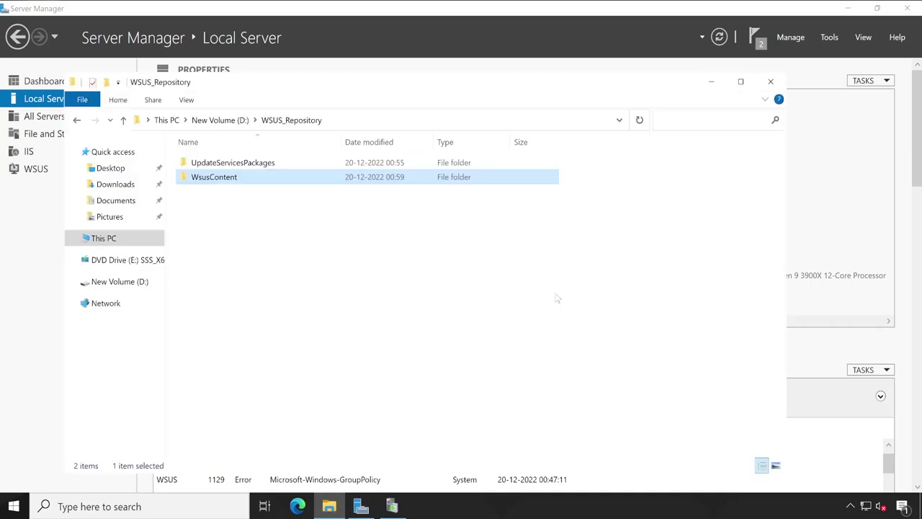
{"action": "double_click", "coordinate": [348, 177]}
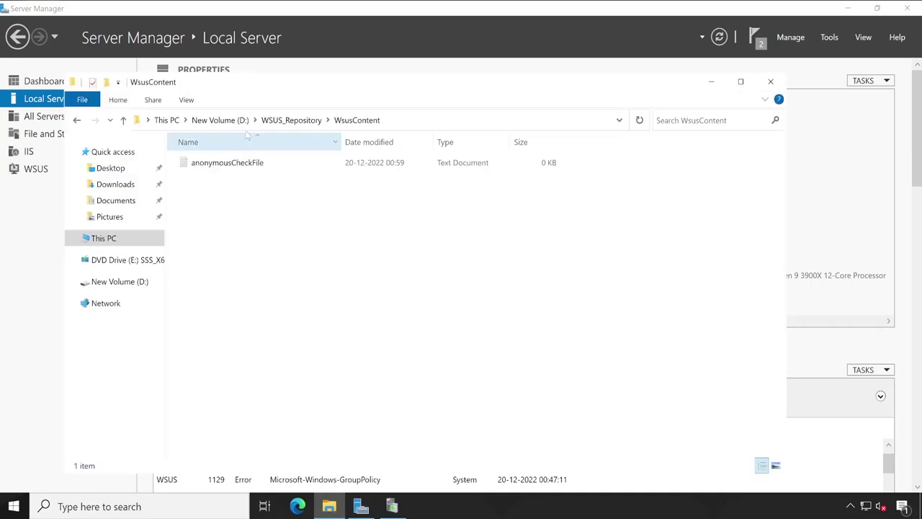
{"action": "left_click", "coordinate": [276, 121]}
{"action": "double_click", "coordinate": [243, 160]}
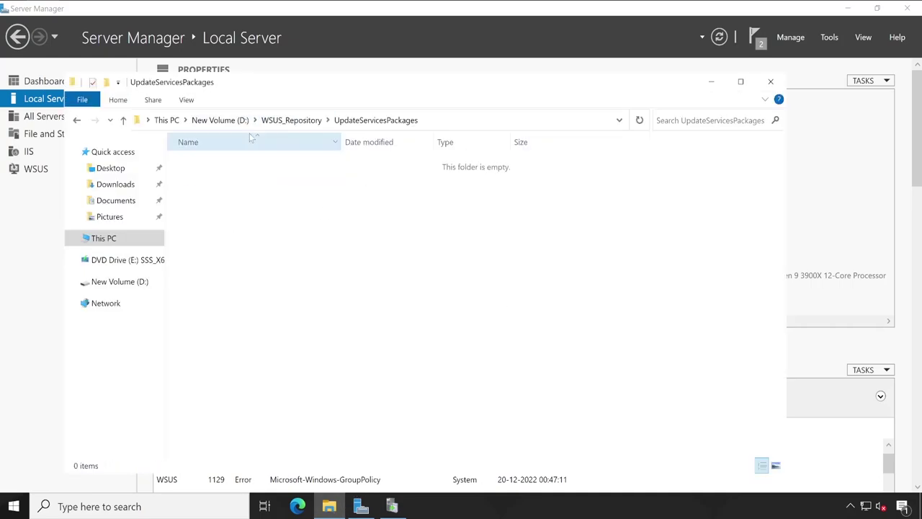
{"action": "left_click", "coordinate": [281, 121]}
{"action": "left_click", "coordinate": [167, 119]}
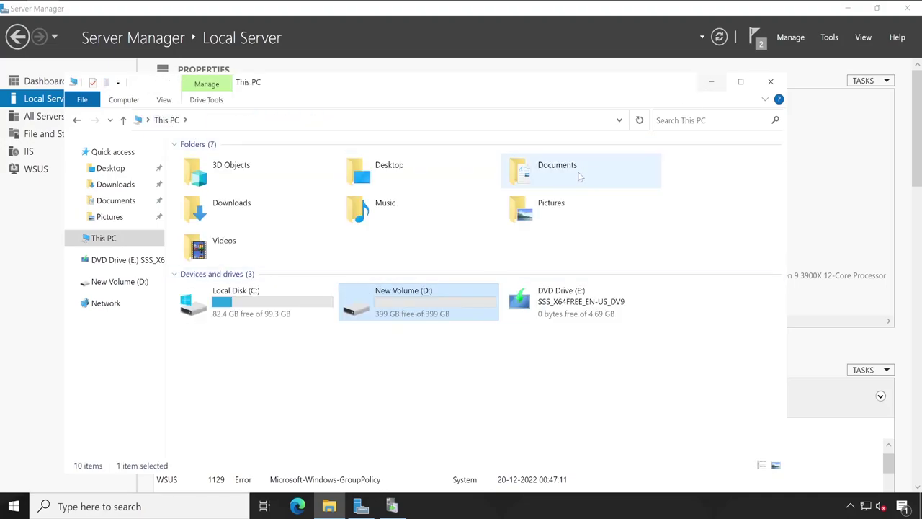
{"action": "mouse_move", "coordinate": [441, 320]}
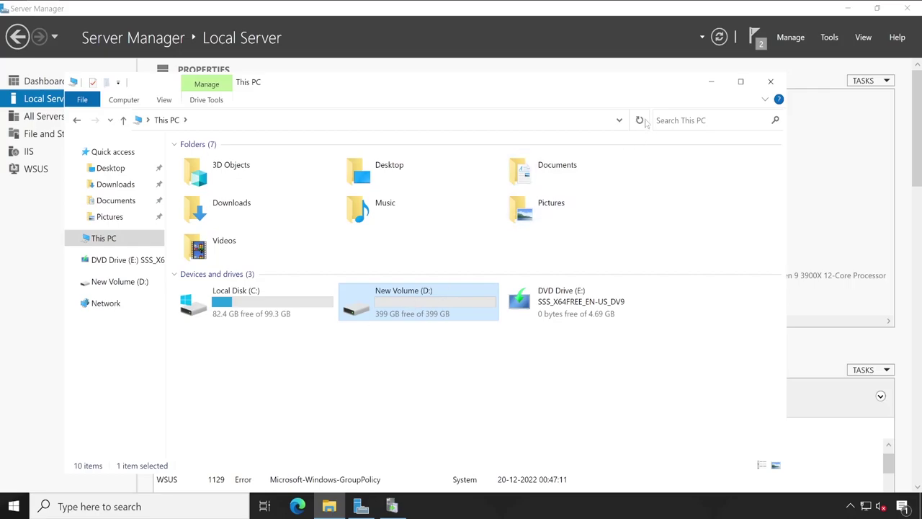
{"action": "left_click", "coordinate": [711, 81]}
Review the rest of the product list and the update classifications, returning to the product selection.
{"action": "scroll", "coordinate": [676, 307], "scroll_direction": "down", "scroll_amount": 20}
{"action": "scroll", "coordinate": [676, 309], "scroll_direction": "down", "scroll_amount": 20}
{"action": "scroll", "coordinate": [676, 306], "scroll_direction": "down", "scroll_amount": 15}
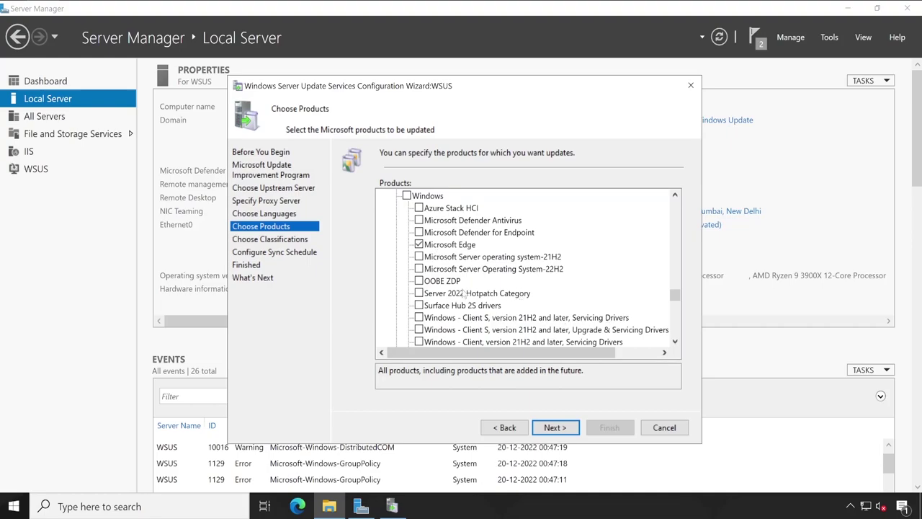
{"action": "scroll", "coordinate": [677, 333], "scroll_direction": "down", "scroll_amount": 15}
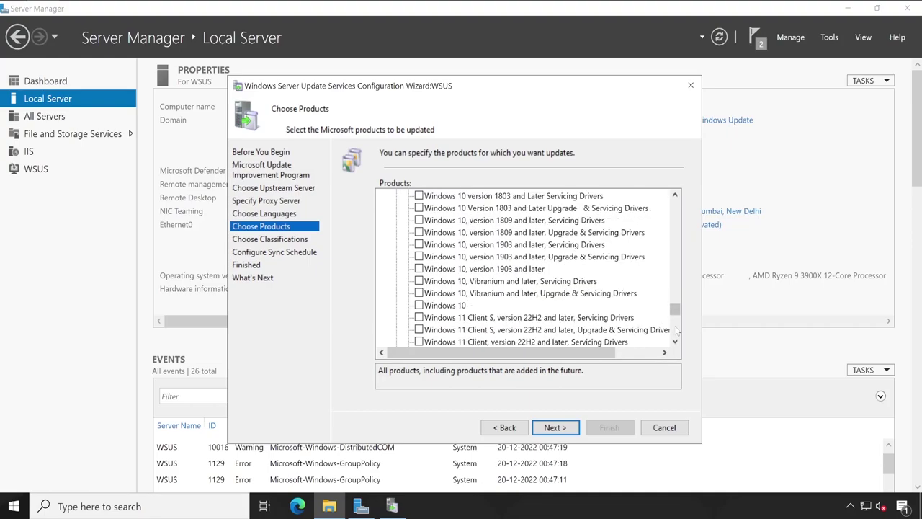
{"action": "scroll", "coordinate": [677, 330], "scroll_direction": "down", "scroll_amount": 10}
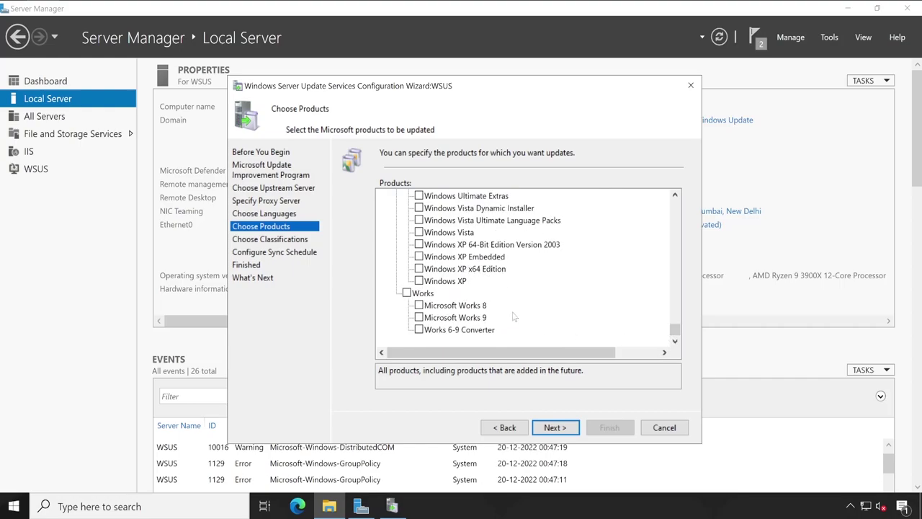
{"action": "left_click", "coordinate": [555, 427]}
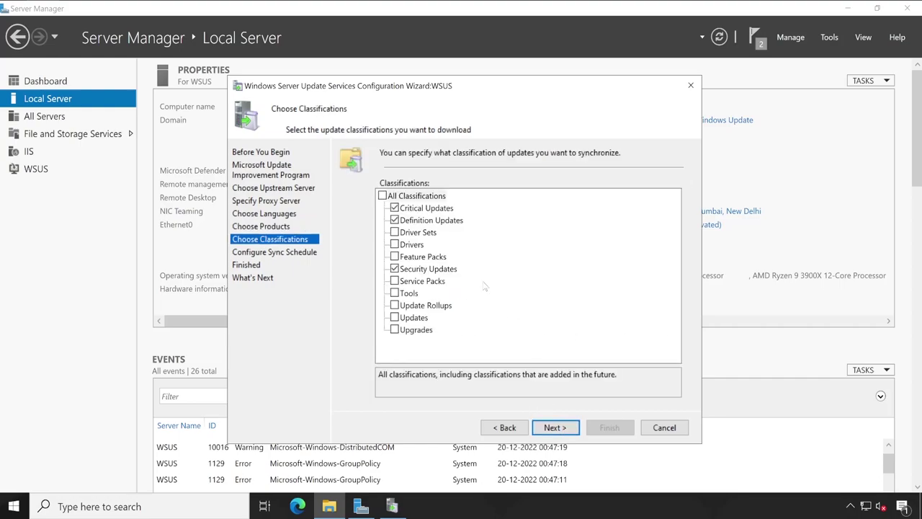
{"action": "left_click", "coordinate": [284, 227]}
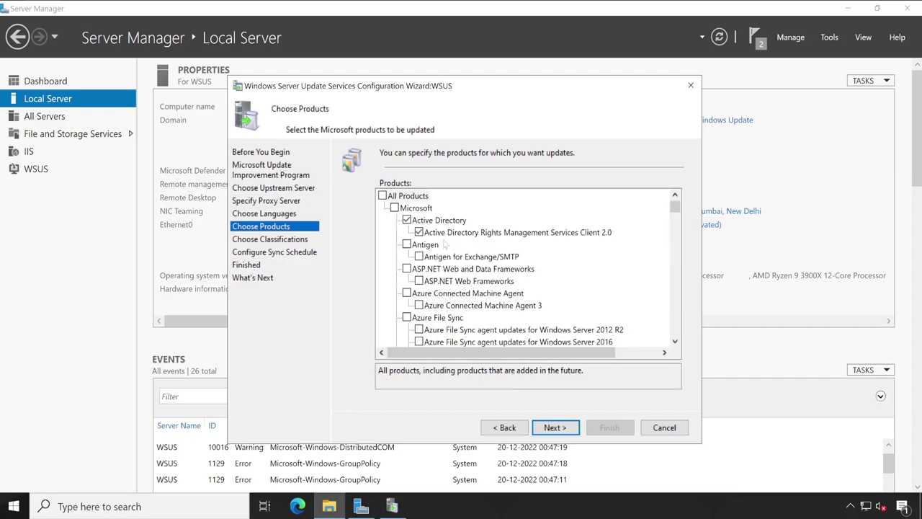
Add Update Rollups and Updates to the update classifications to download, accepting the product selection and continuing to the synchronization schedule.
{"action": "left_click", "coordinate": [298, 239]}
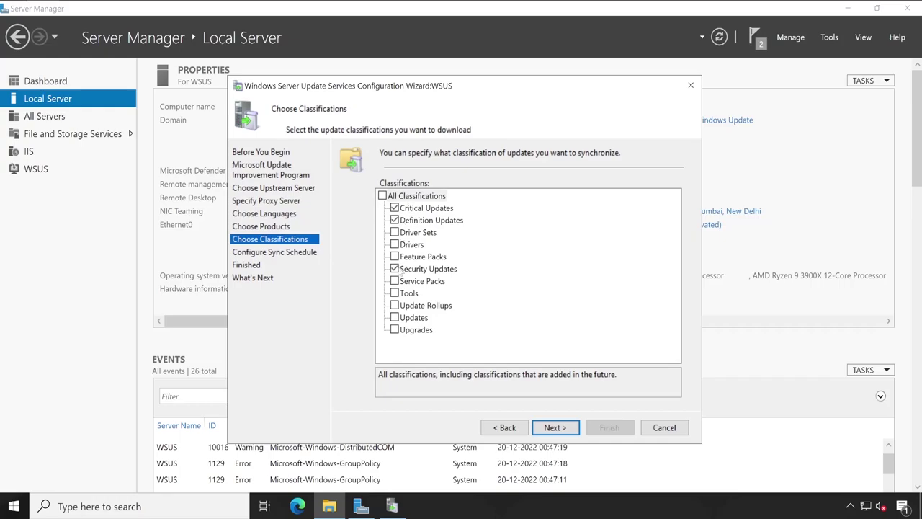
{"action": "left_click", "coordinate": [395, 317]}
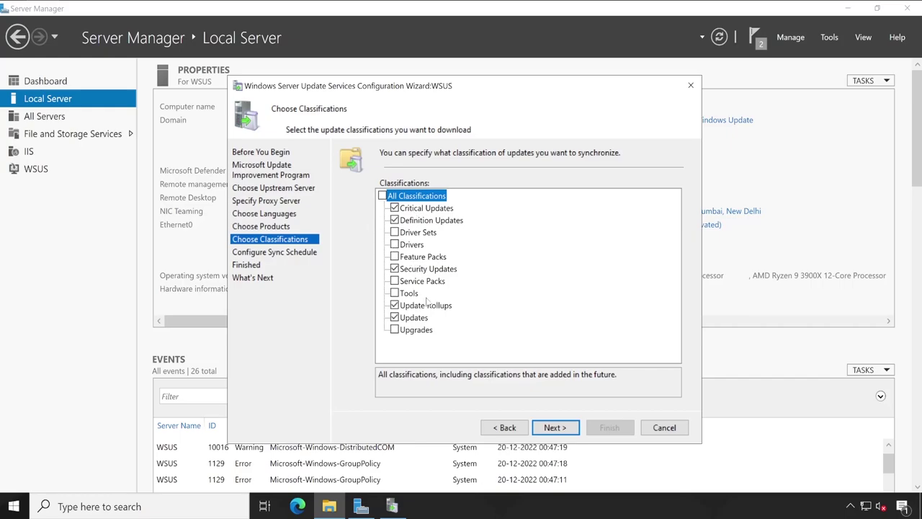
{"action": "left_click", "coordinate": [553, 428]}
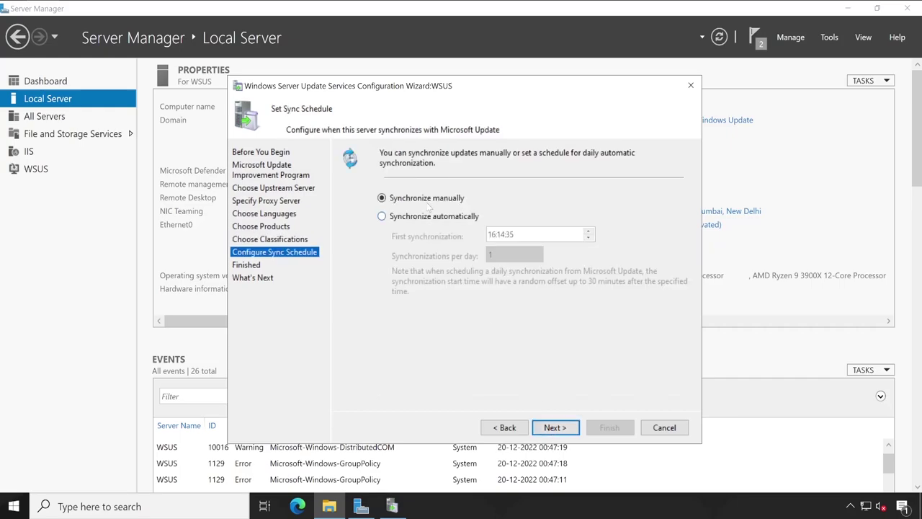
Choose automatic synchronization with 2 synchronizations per day.
{"action": "left_click", "coordinate": [465, 217]}
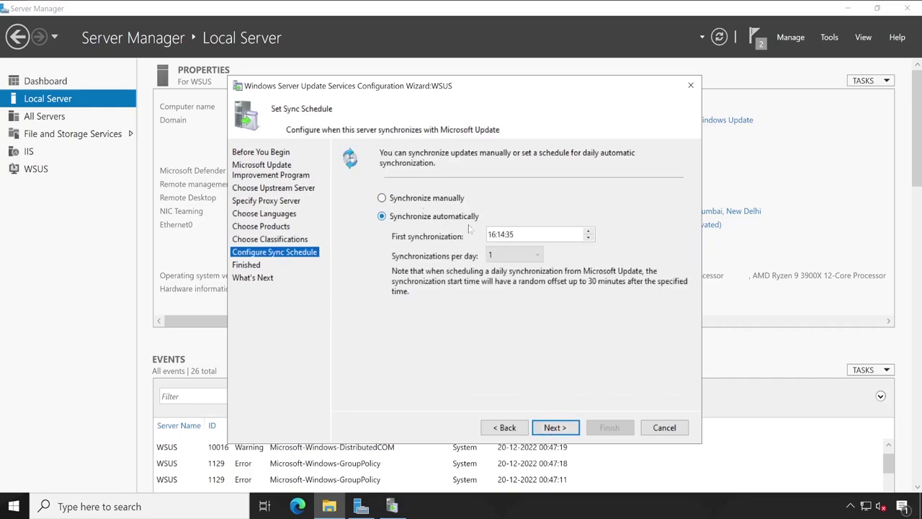
{"action": "left_click", "coordinate": [514, 256]}
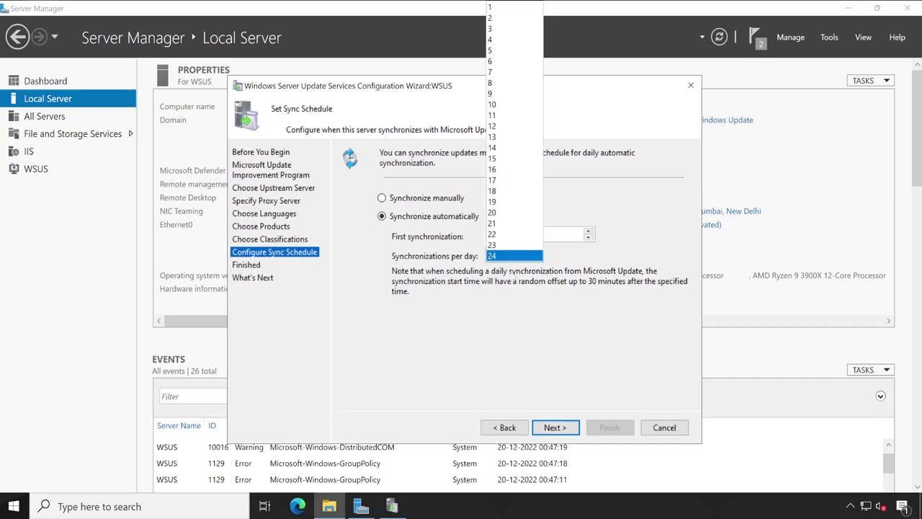
{"action": "left_click", "coordinate": [497, 19]}
Set the first synchronization time to 20:00:00 and accept the synchronization schedule.
{"action": "left_click", "coordinate": [491, 236]}
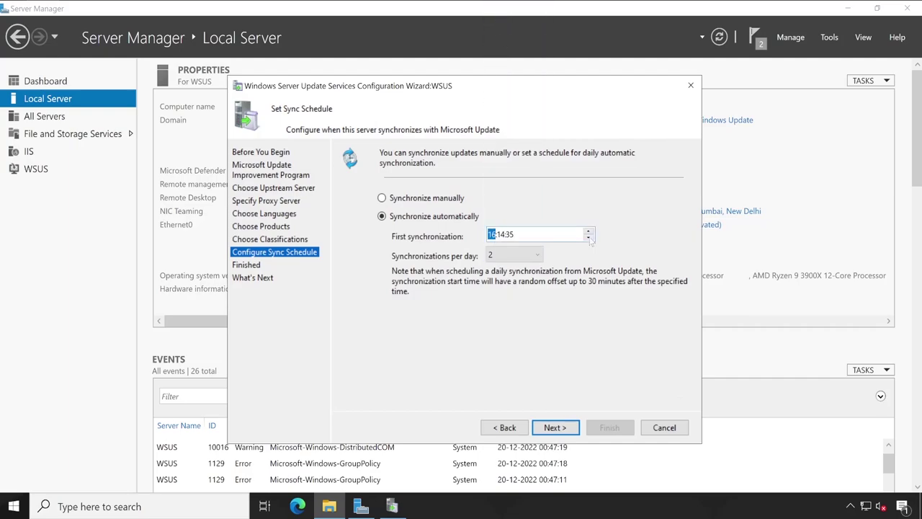
{"action": "type", "text": "20"}
{"action": "left_click", "coordinate": [503, 236]}
{"action": "left_click", "coordinate": [514, 239]}
{"action": "type", "text": "00:34"}
{"action": "key", "text": "Tab"}
{"action": "left_click", "coordinate": [500, 256]}
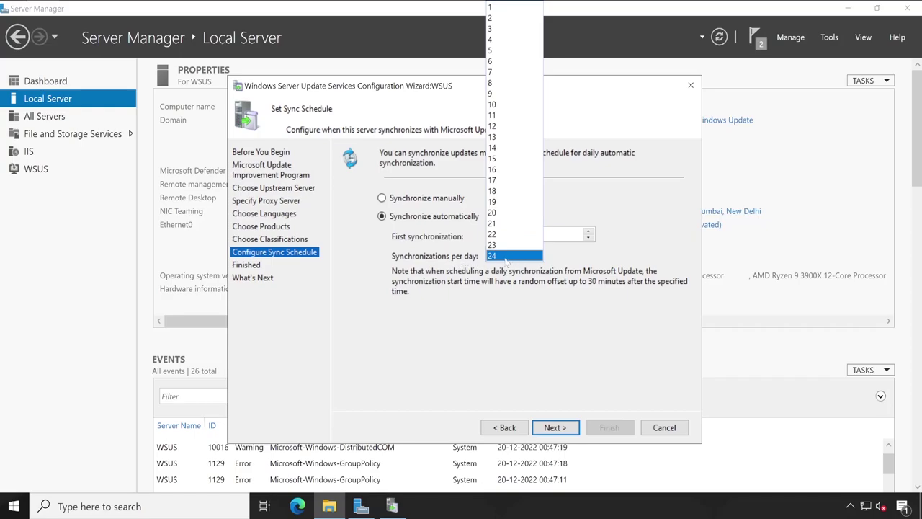
{"action": "left_click", "coordinate": [503, 269]}
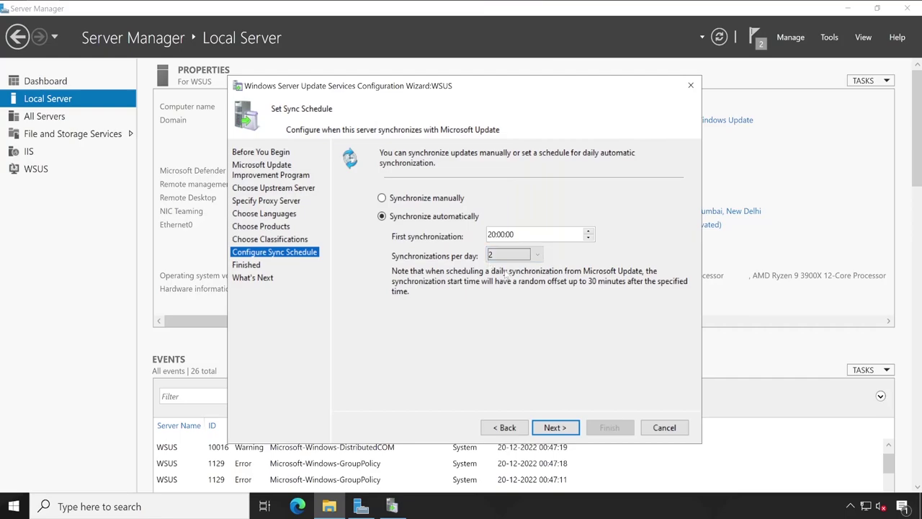
{"action": "left_click", "coordinate": [555, 427]}
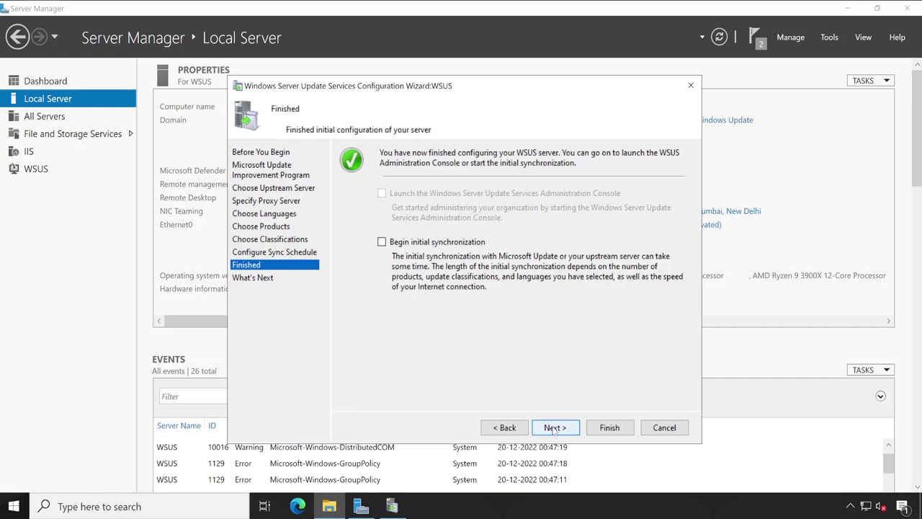
Enable the initial synchronization and finish the WSUS configuration wizard.
{"action": "left_click", "coordinate": [415, 247]}
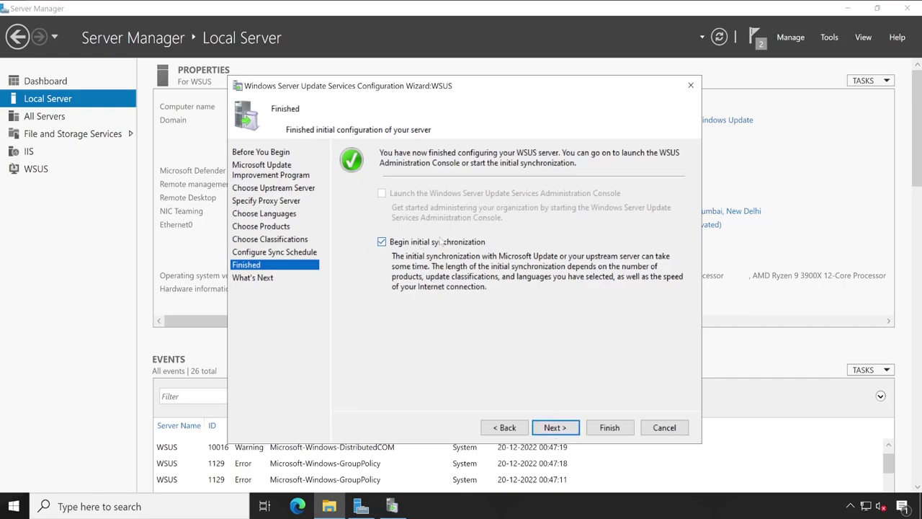
{"action": "left_click", "coordinate": [552, 427]}
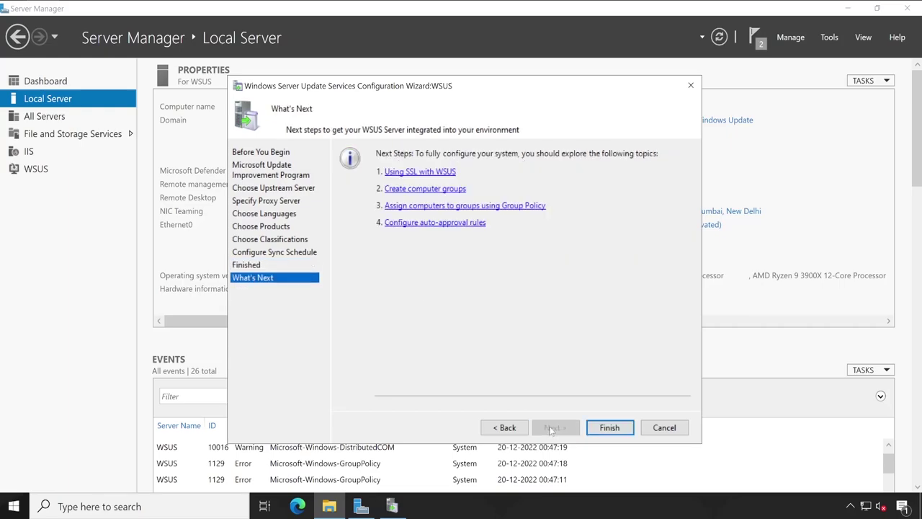
{"action": "left_click", "coordinate": [609, 428]}
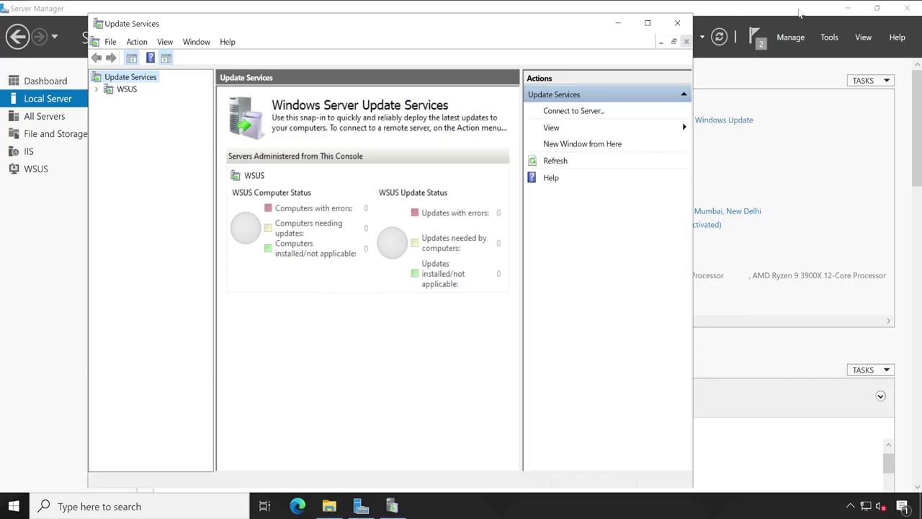
Close Server Manager and maximize the Update Services console.
{"action": "left_click", "coordinate": [790, 11]}
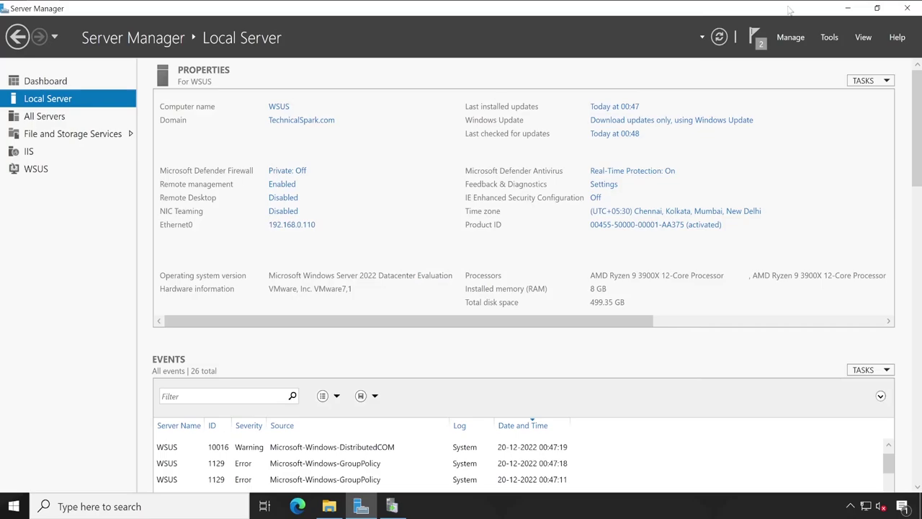
{"action": "left_click", "coordinate": [754, 37]}
{"action": "left_click", "coordinate": [909, 9]}
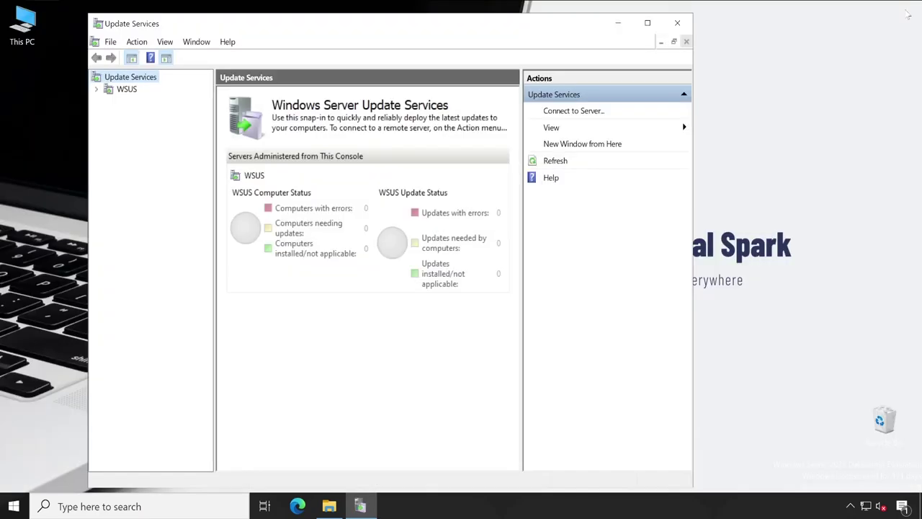
{"action": "left_click", "coordinate": [646, 23]}
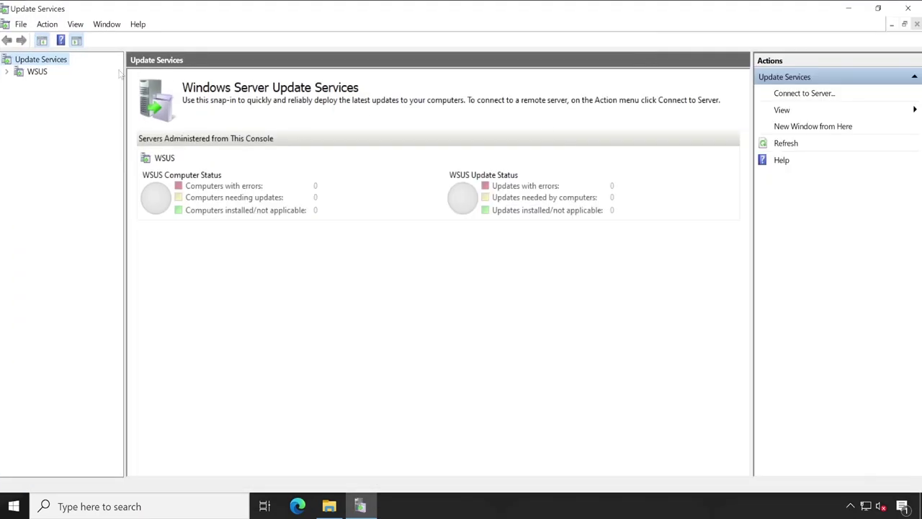
Examine the WSUS server's synchronization status and the All, Critical, Security and WSUS Updates views.
{"action": "left_click", "coordinate": [31, 73]}
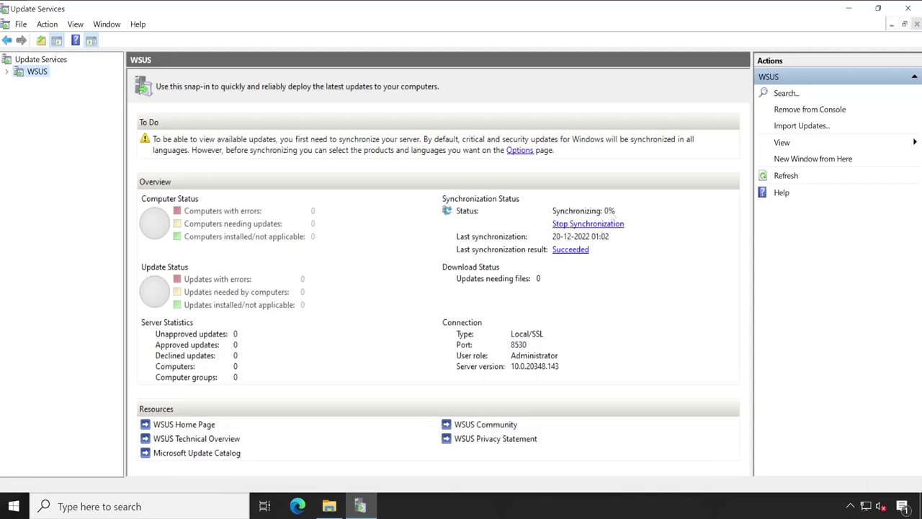
{"action": "left_click", "coordinate": [7, 72]}
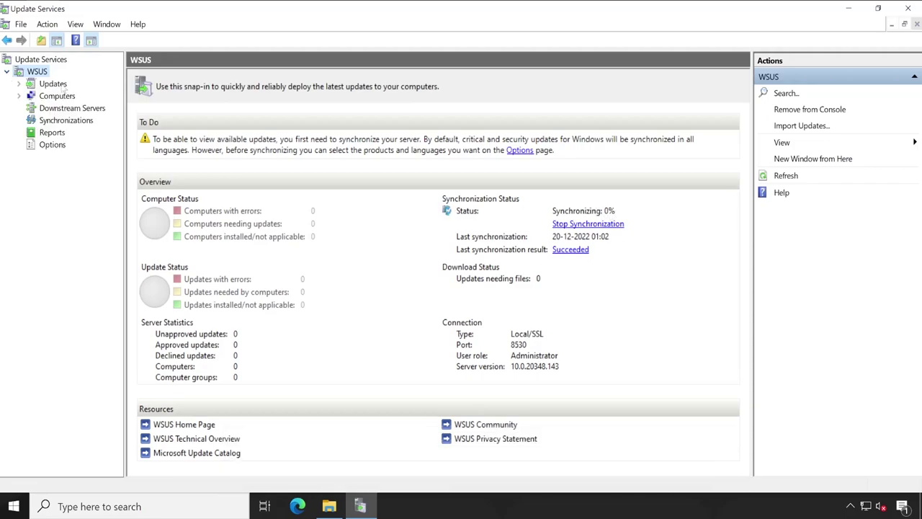
{"action": "left_click", "coordinate": [53, 85]}
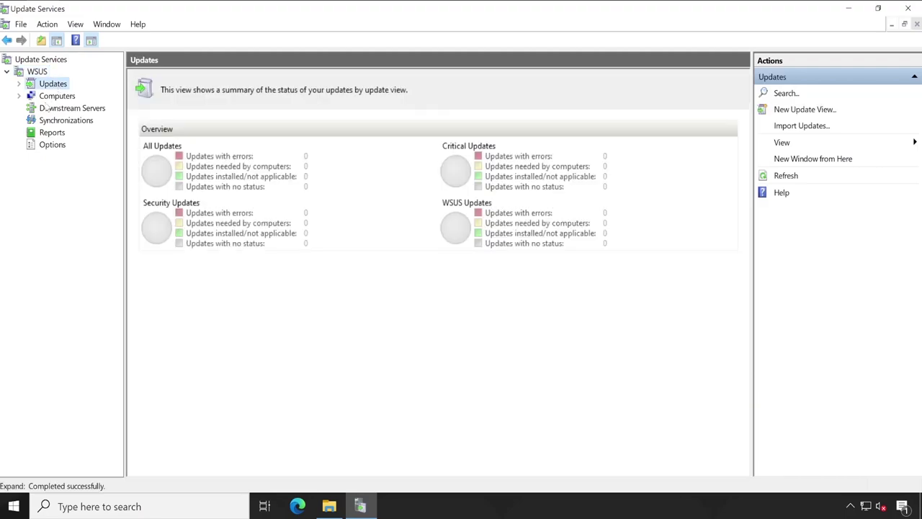
{"action": "left_click", "coordinate": [20, 85]}
{"action": "left_click", "coordinate": [70, 96]}
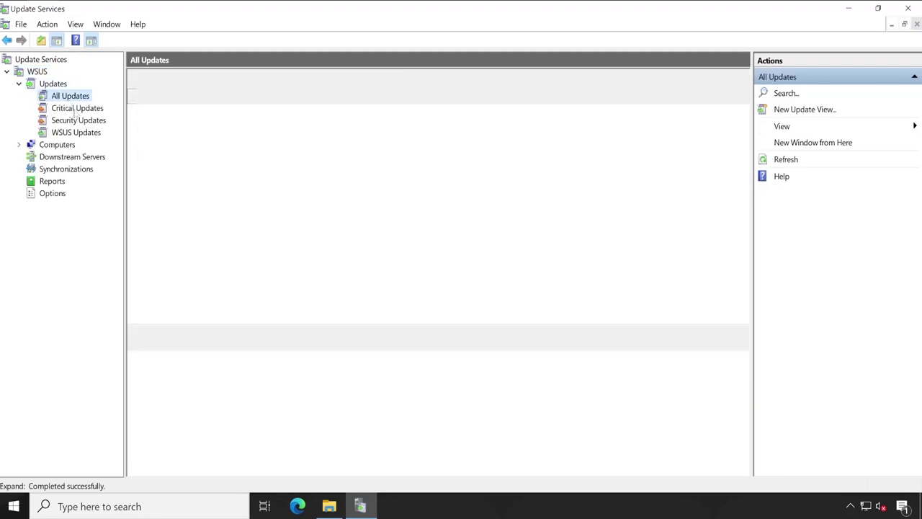
{"action": "left_click", "coordinate": [75, 108]}
{"action": "left_click", "coordinate": [75, 122]}
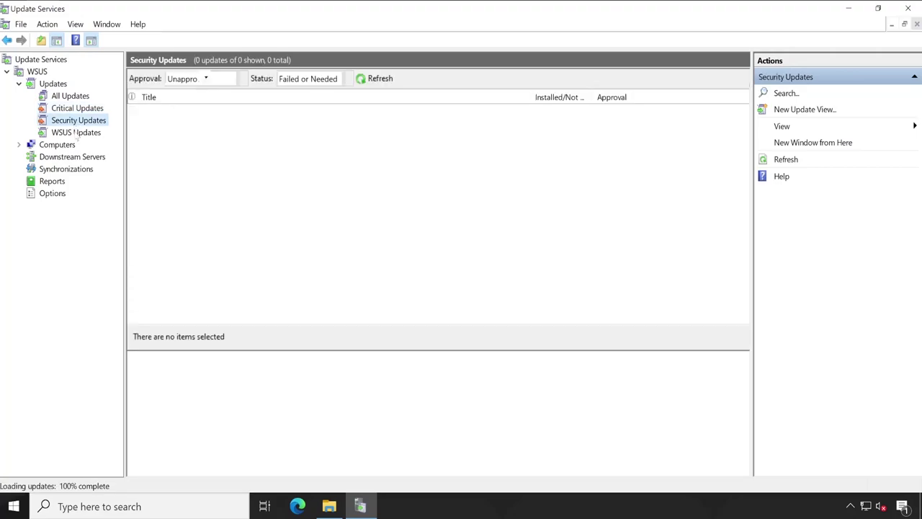
{"action": "left_click", "coordinate": [76, 134]}
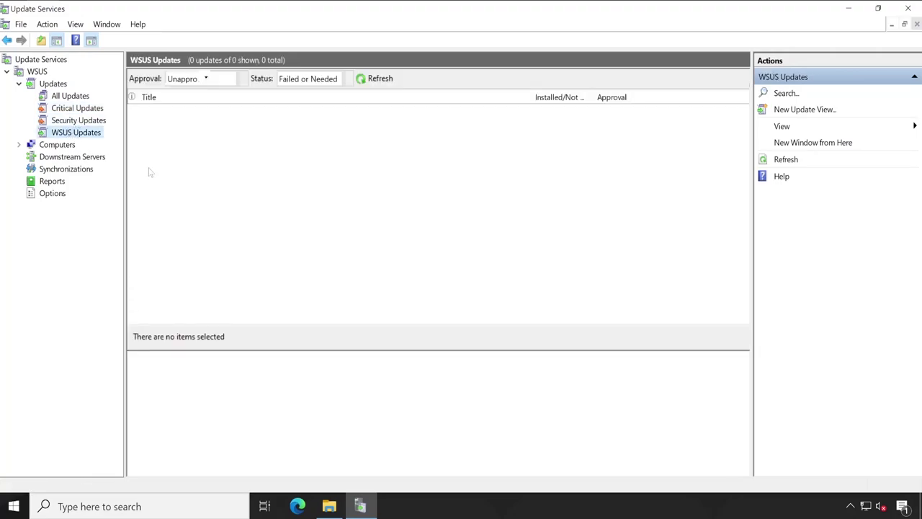
Examine the computer groups, including All Computers and Unassigned Computers, and the list of downstream servers.
{"action": "left_click", "coordinate": [55, 145]}
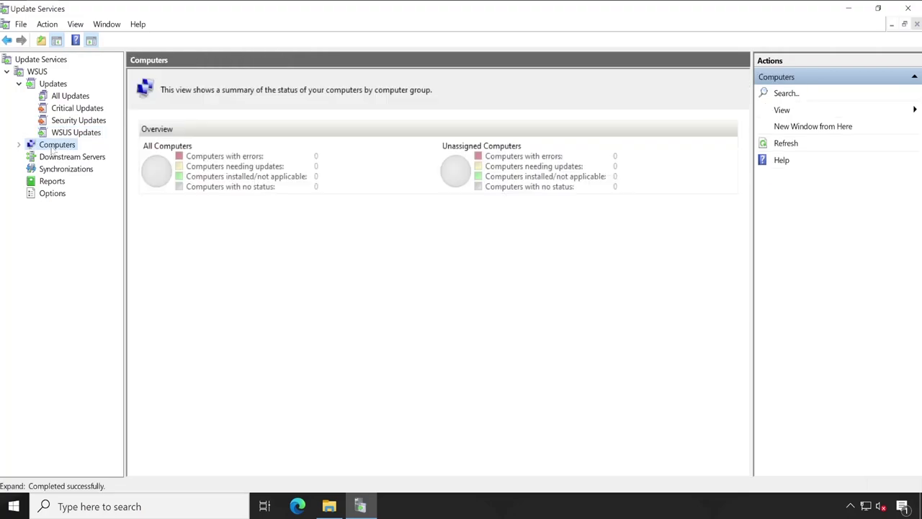
{"action": "left_click", "coordinate": [19, 145]}
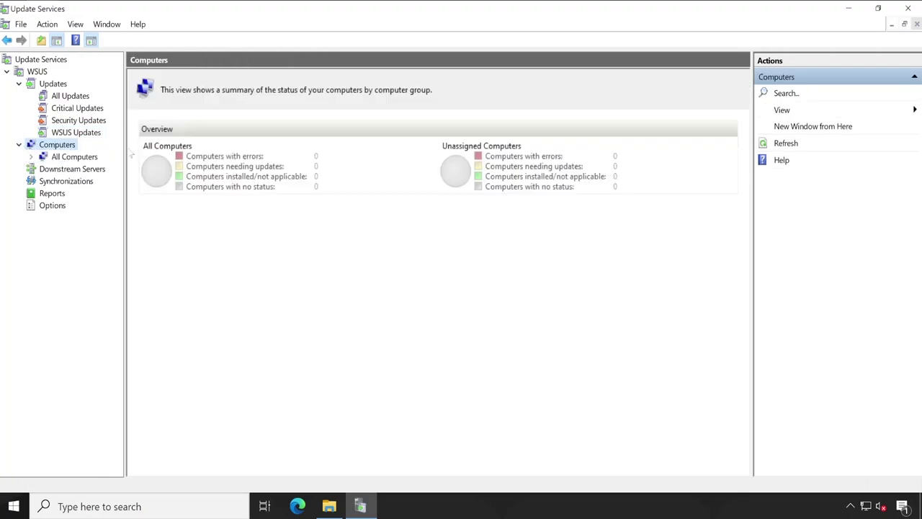
{"action": "left_click", "coordinate": [72, 158]}
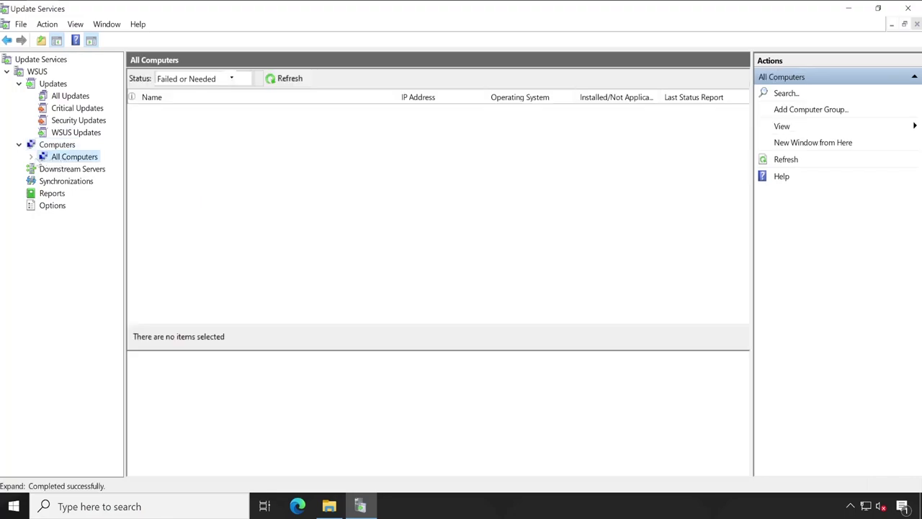
{"action": "left_click", "coordinate": [90, 170]}
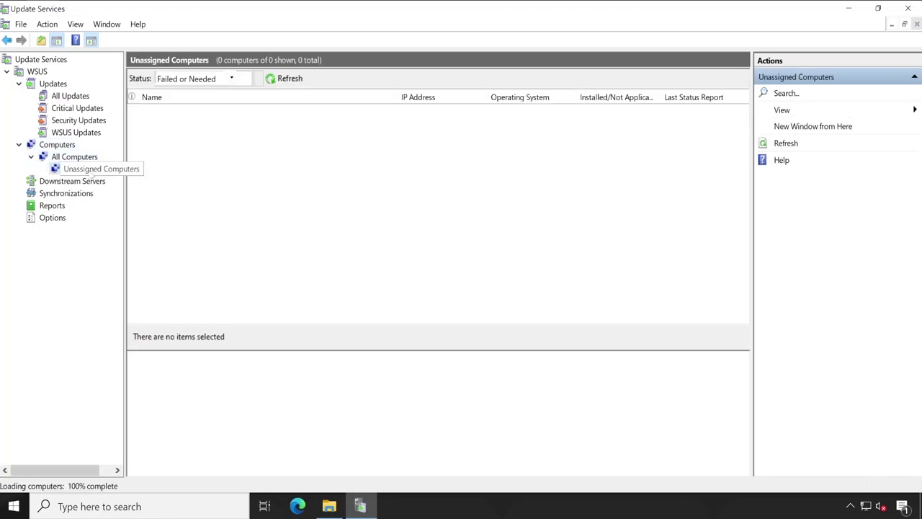
{"action": "left_click", "coordinate": [72, 181]}
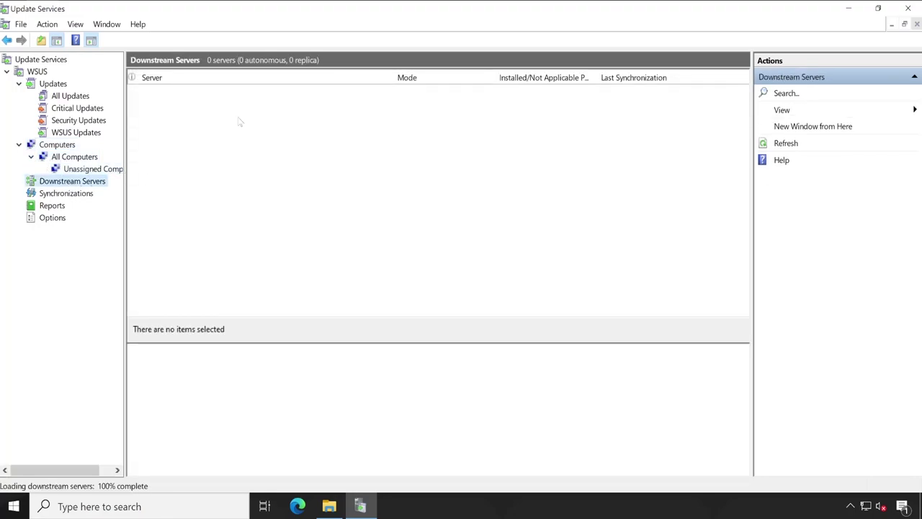
{"action": "left_click", "coordinate": [221, 79]}
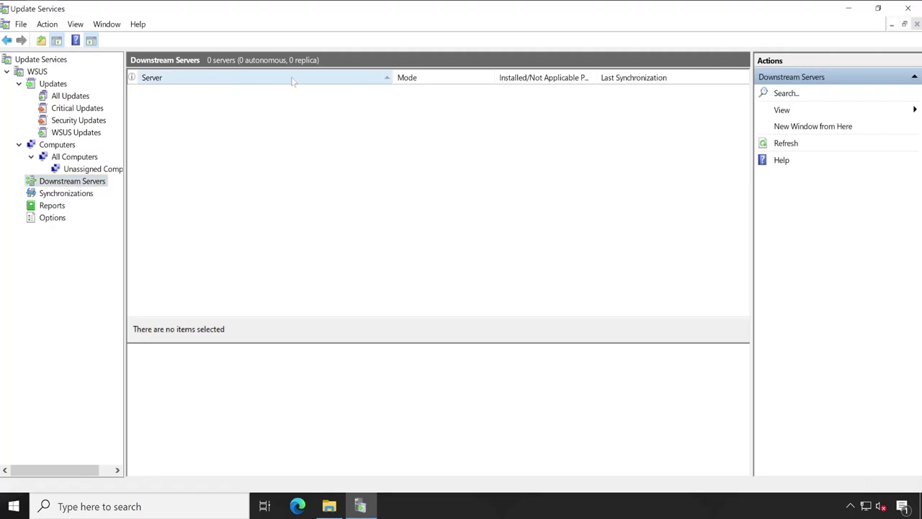
Check the finished and running synchronizations, and review the available reports and server options.
{"action": "left_click", "coordinate": [66, 194]}
{"action": "left_click", "coordinate": [242, 108]}
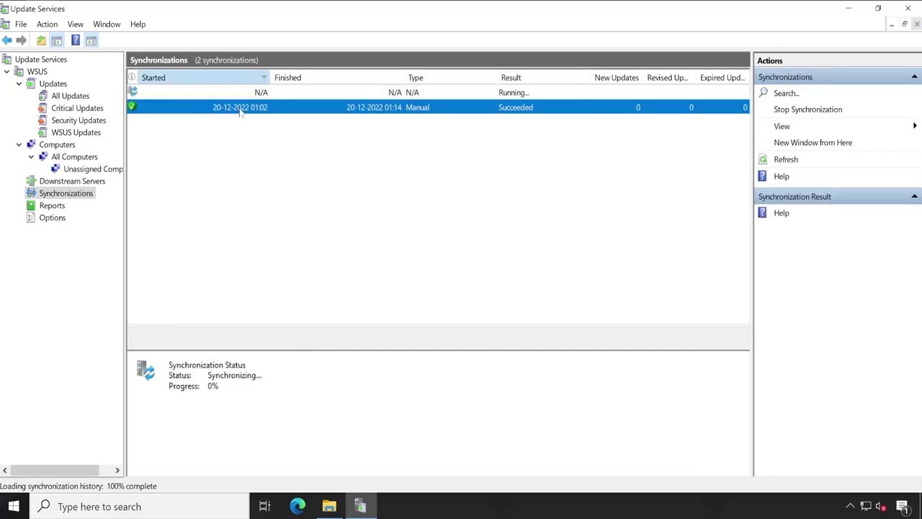
{"action": "left_click", "coordinate": [306, 92]}
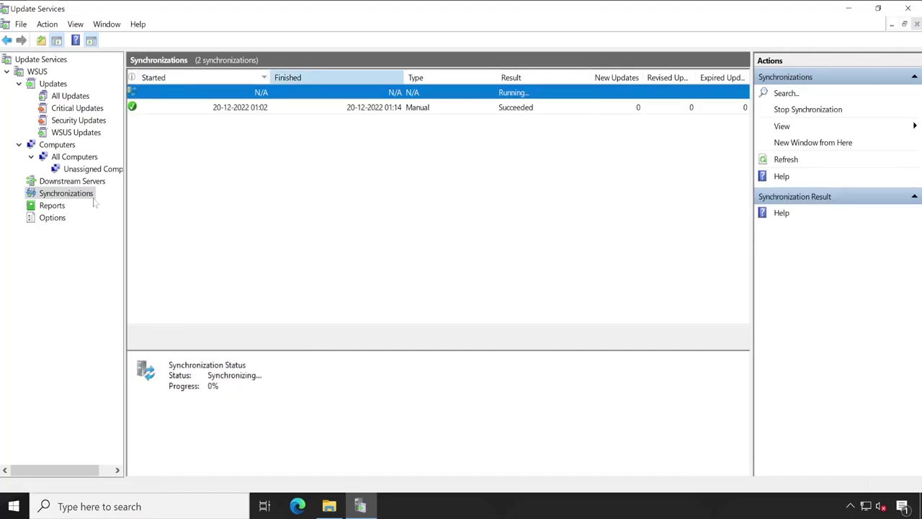
{"action": "left_click", "coordinate": [46, 207]}
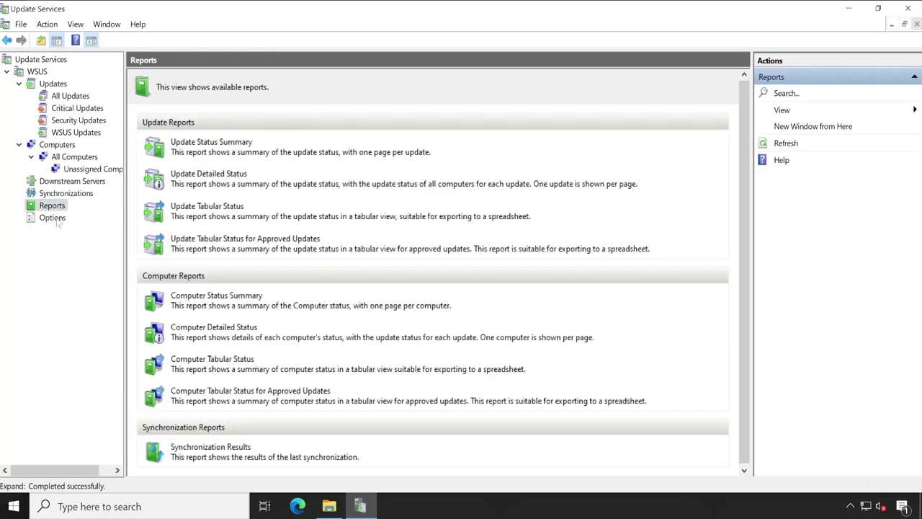
{"action": "left_click", "coordinate": [53, 217]}
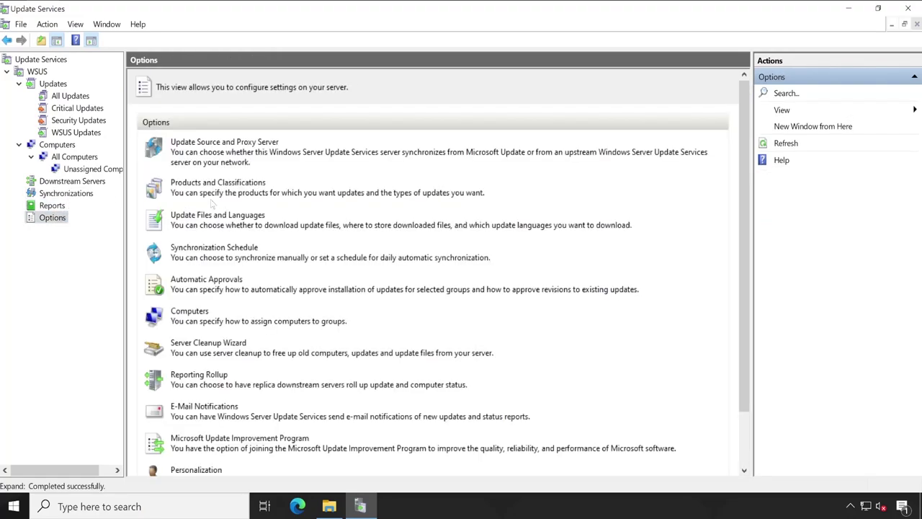
Return to the WSUS server overview and review the selected products and classifications, closing them without changes.
{"action": "left_click", "coordinate": [56, 83]}
{"action": "left_click", "coordinate": [37, 71]}
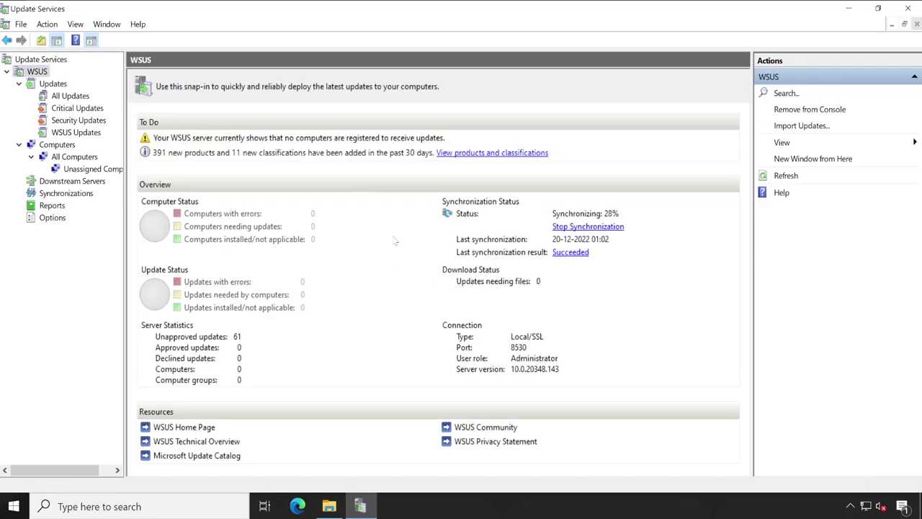
{"action": "left_click", "coordinate": [465, 153]}
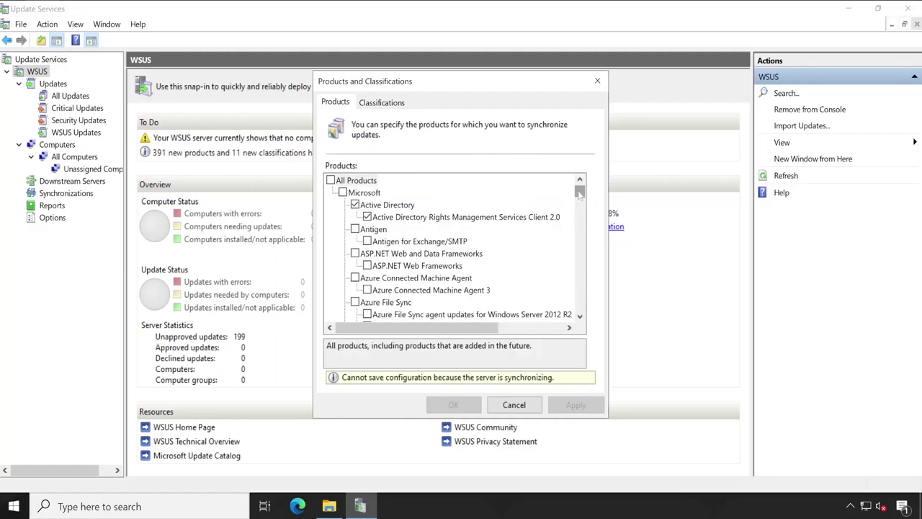
{"action": "mouse_move", "coordinate": [580, 192]}
{"action": "left_mouse_down"}
{"action": "mouse_move", "coordinate": [580, 307]}
{"action": "mouse_move", "coordinate": [581, 186]}
{"action": "left_mouse_up"}
{"action": "left_click", "coordinate": [382, 105]}
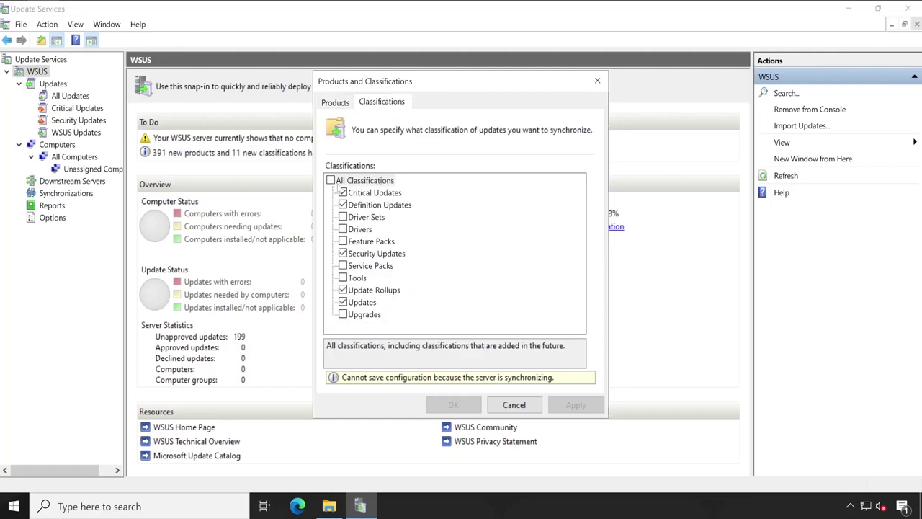
{"action": "left_click", "coordinate": [516, 405]}
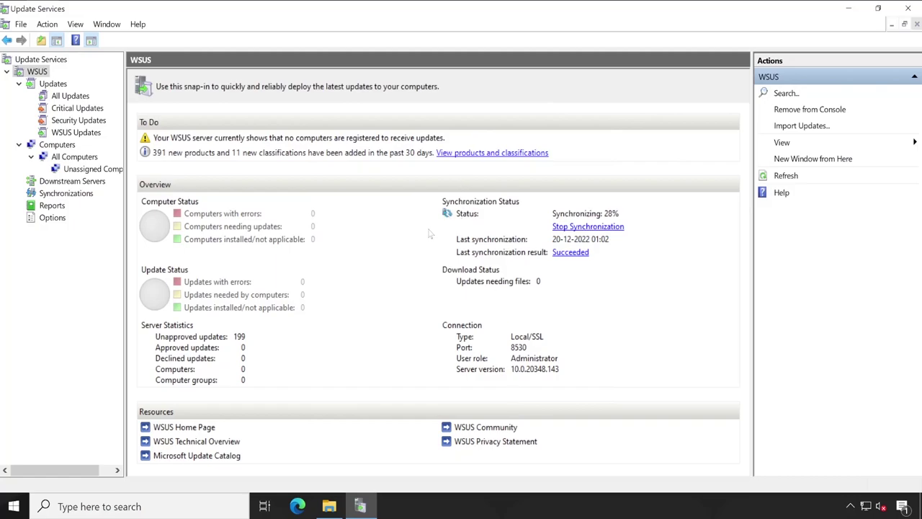